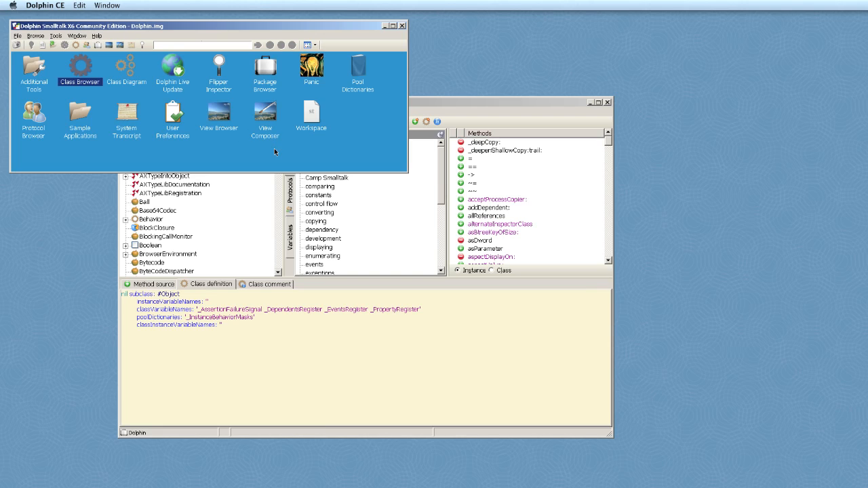
Exit Dolphin Smalltalk, saving the image, and reveal the Dolphin CE application in Finder
{"action": "left_click", "coordinate": [401, 27]}
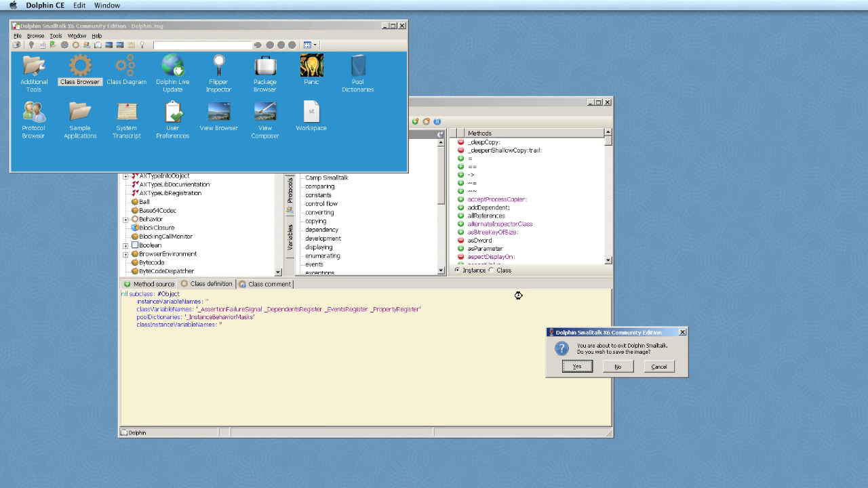
{"action": "left_click", "coordinate": [576, 366]}
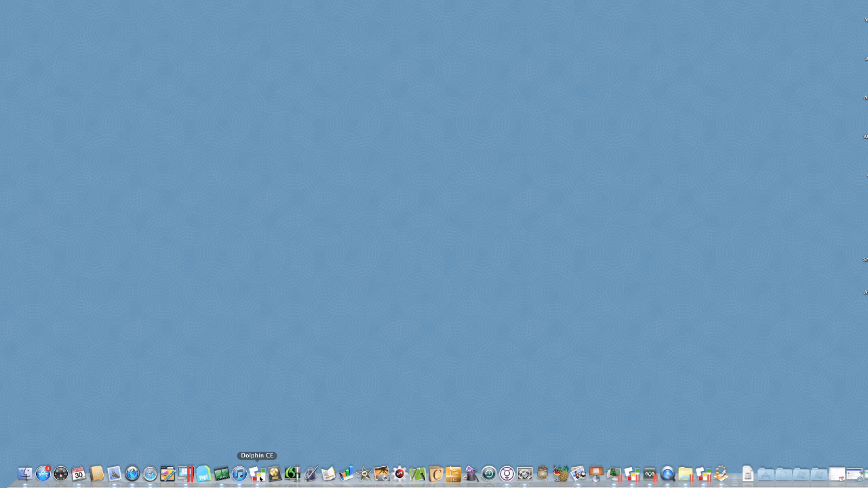
{"action": "right_click", "coordinate": [259, 477]}
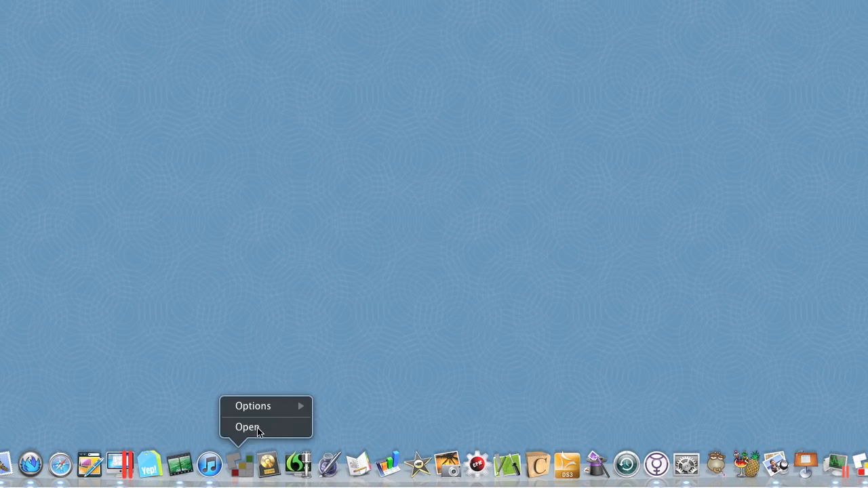
{"action": "mouse_move", "coordinate": [261, 407]}
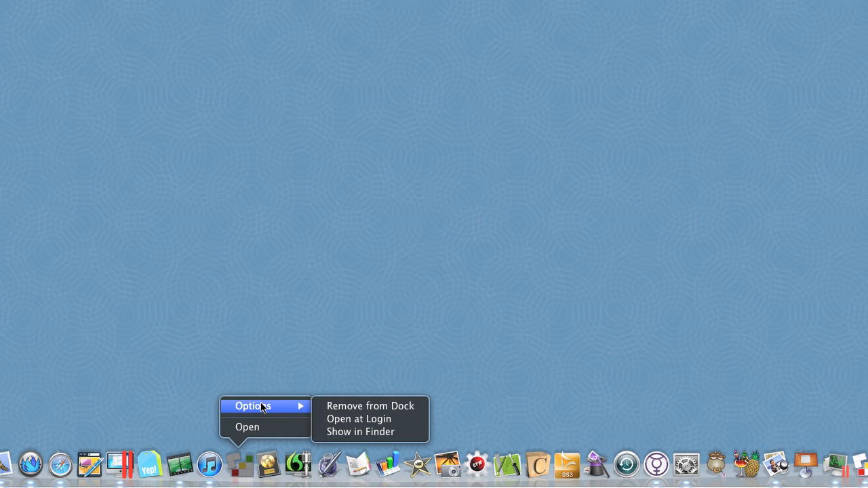
{"action": "left_click", "coordinate": [349, 432]}
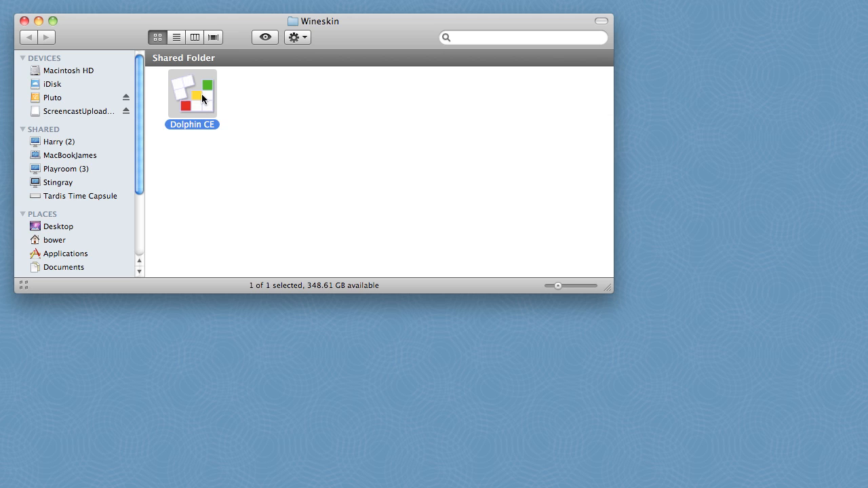
Show the package contents of Dolphin CE and launch the Wineskin utility inside it
{"action": "right_click", "coordinate": [201, 93]}
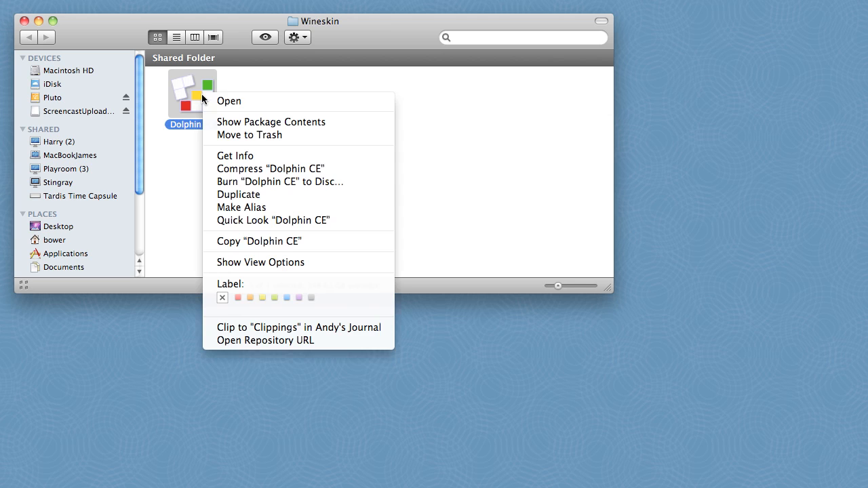
{"action": "left_click", "coordinate": [225, 123]}
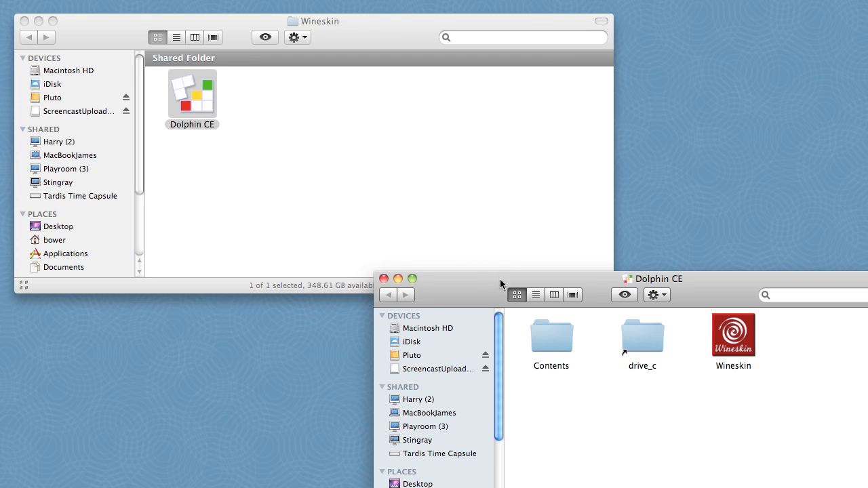
{"action": "double_click", "coordinate": [743, 346]}
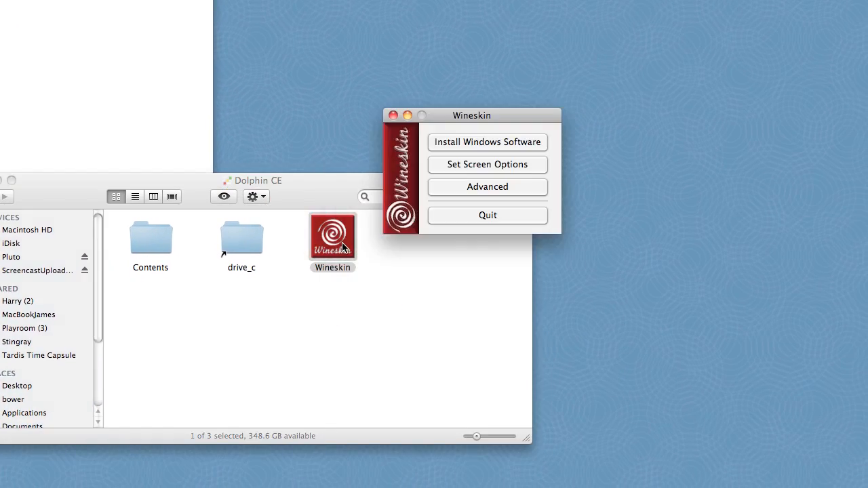
Examine the wrapper's screen options, including Decorate windows, and its advanced configuration settings
{"action": "left_click", "coordinate": [454, 166]}
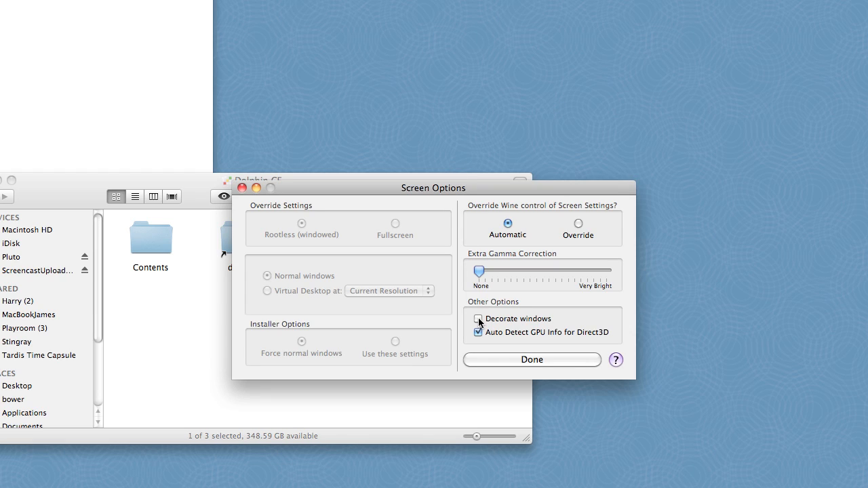
{"action": "left_click", "coordinate": [491, 359]}
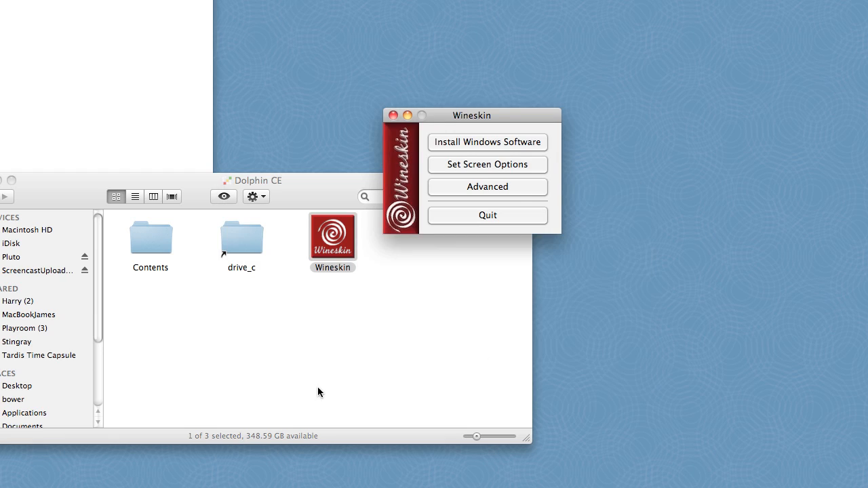
{"action": "left_click", "coordinate": [512, 189]}
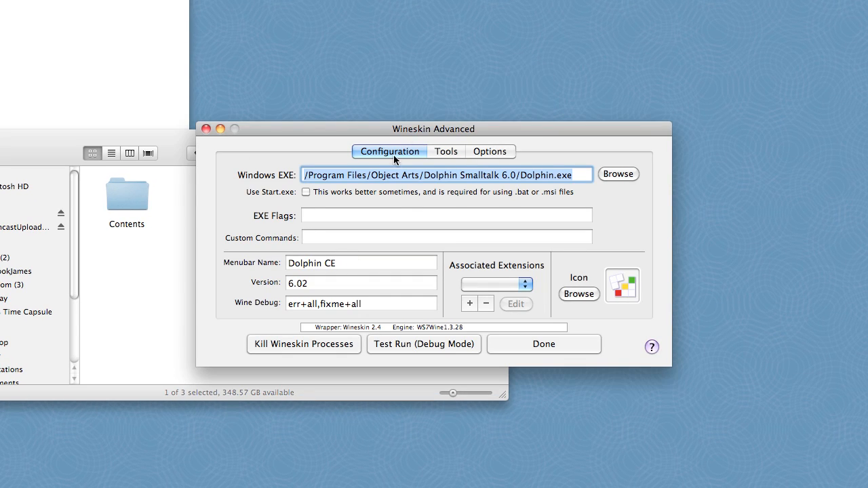
Open Winetricks from the Wineskin utilities and find the fonts section of its package list
{"action": "left_click", "coordinate": [444, 153]}
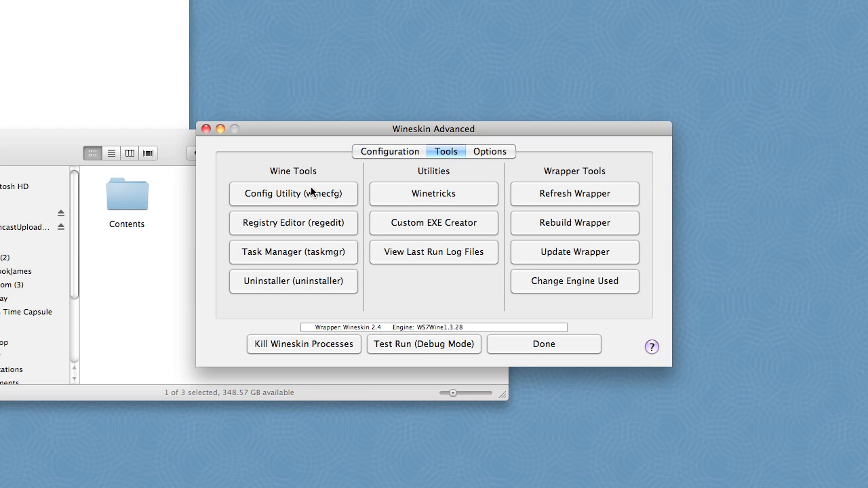
{"action": "left_click", "coordinate": [436, 195]}
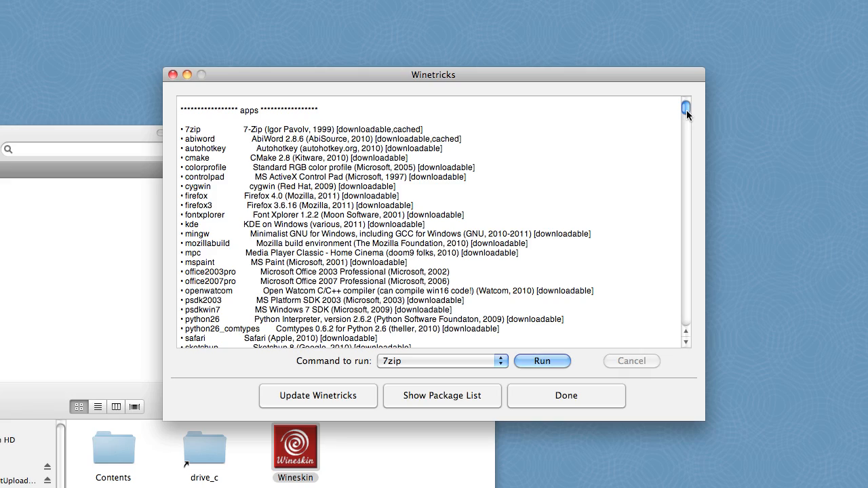
{"action": "left_click_drag", "start_coordinate": [686, 110], "coordinate": [684, 207]}
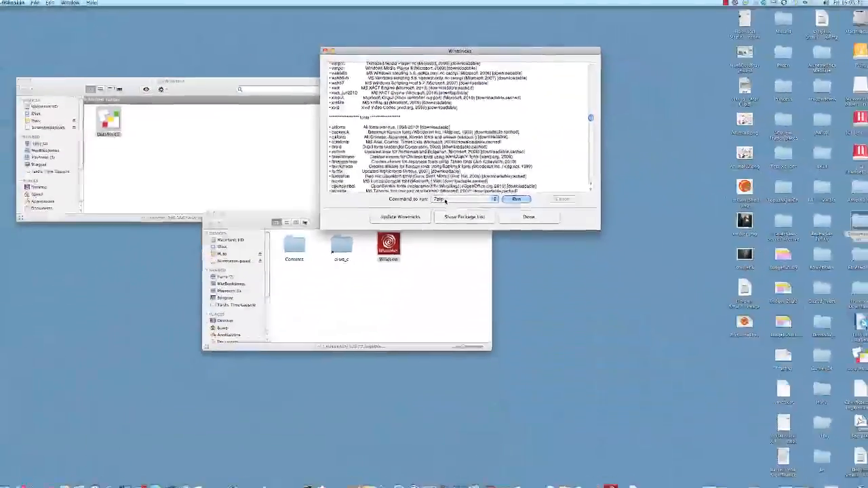
Run the allfonts command in Winetricks and close Winetricks once the run ends
{"action": "left_click", "coordinate": [407, 361]}
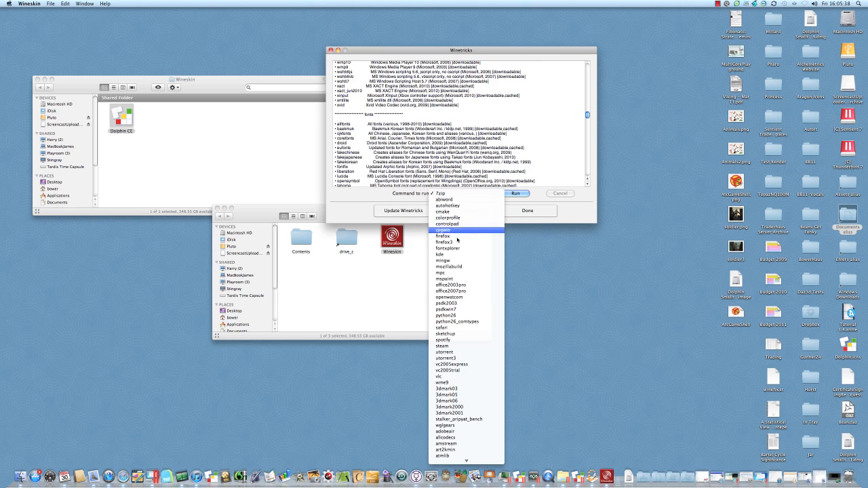
{"action": "scroll", "coordinate": [448, 297], "scroll_direction": "down", "scroll_amount": 15}
{"action": "scroll", "coordinate": [448, 296], "scroll_direction": "down", "scroll_amount": 20}
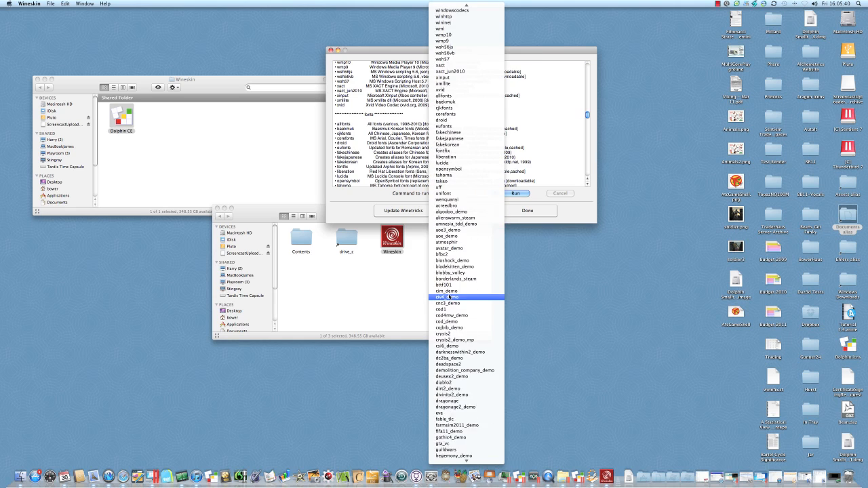
{"action": "scroll", "coordinate": [449, 297], "scroll_direction": "down", "scroll_amount": 8}
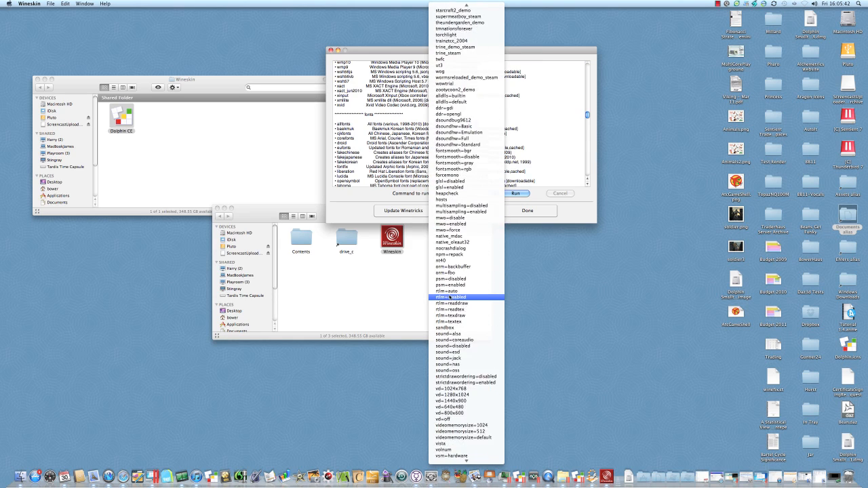
{"action": "scroll", "coordinate": [457, 297], "scroll_direction": "up", "scroll_amount": 20}
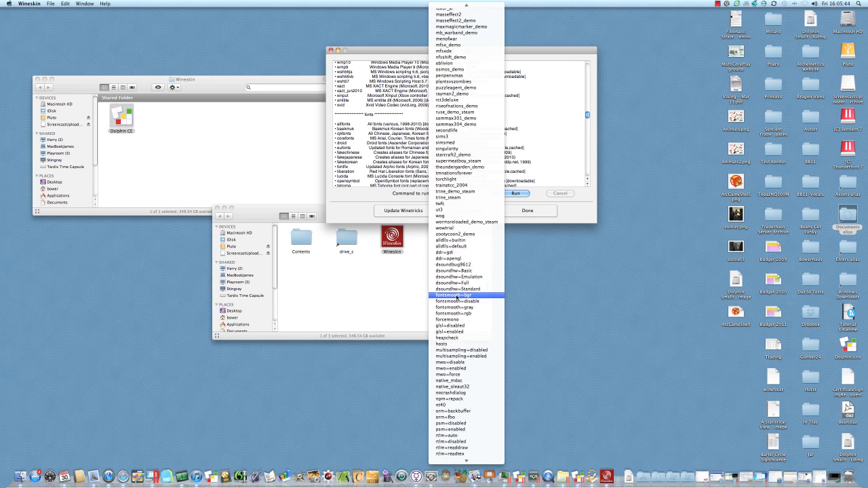
{"action": "scroll", "coordinate": [458, 297], "scroll_direction": "up", "scroll_amount": 15}
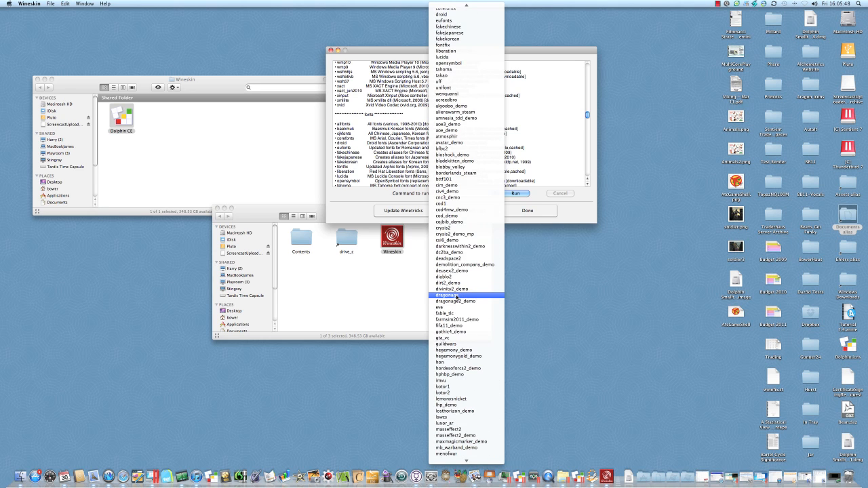
{"action": "scroll", "coordinate": [458, 297], "scroll_direction": "up", "scroll_amount": 8}
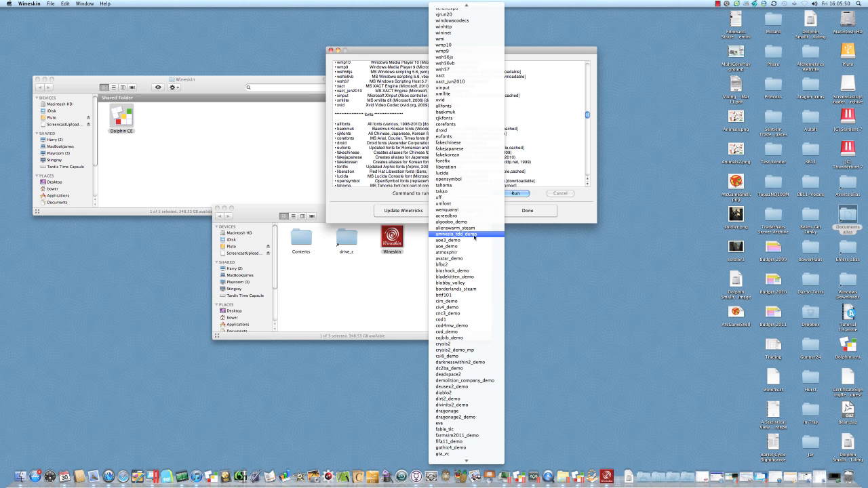
{"action": "left_click", "coordinate": [449, 106]}
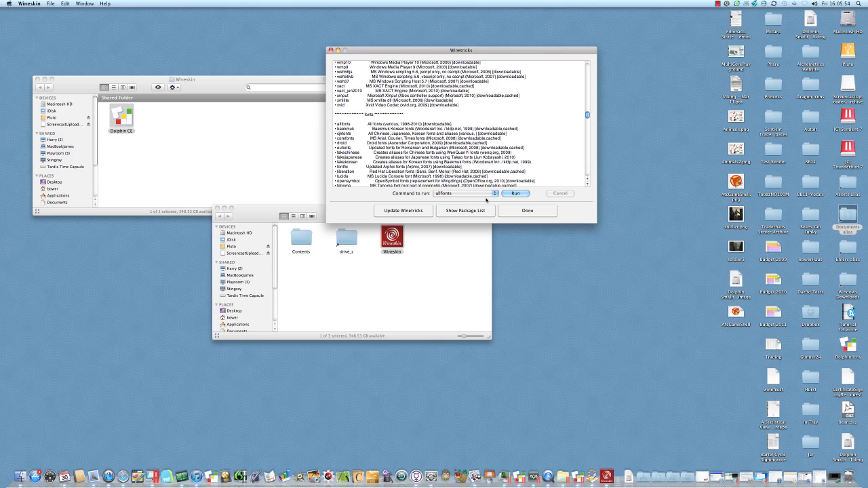
{"action": "left_click", "coordinate": [515, 194]}
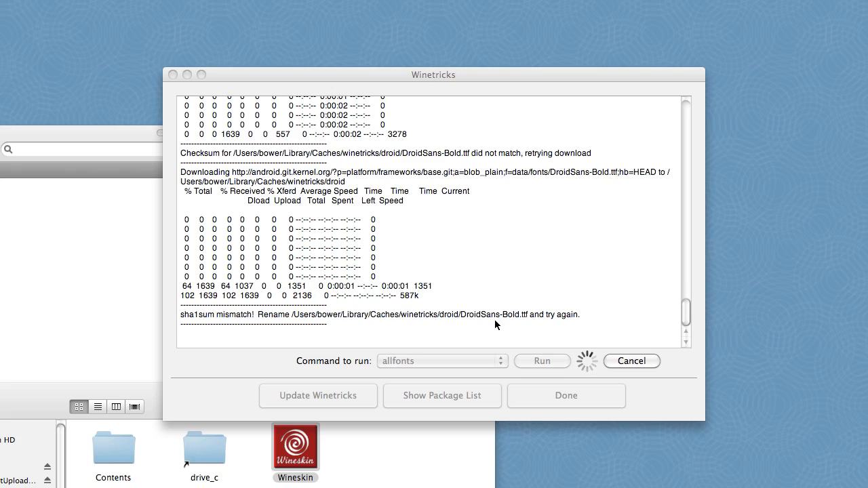
{"action": "left_click", "coordinate": [494, 322]}
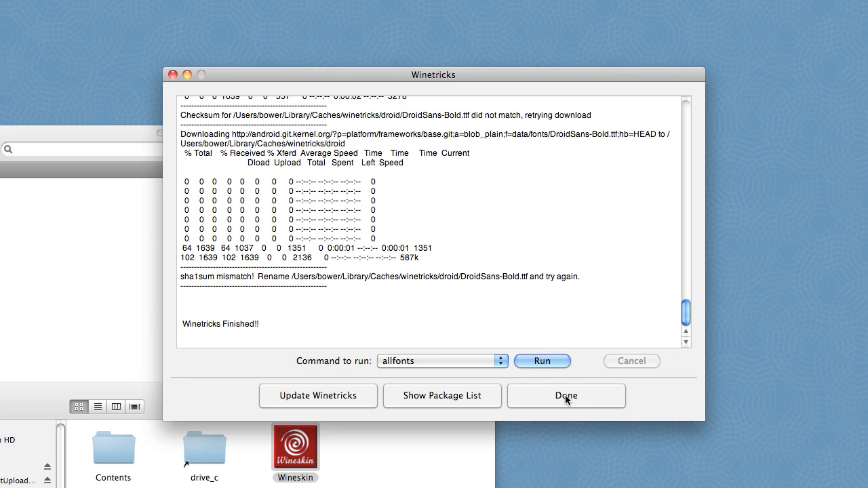
{"action": "left_click", "coordinate": [565, 395]}
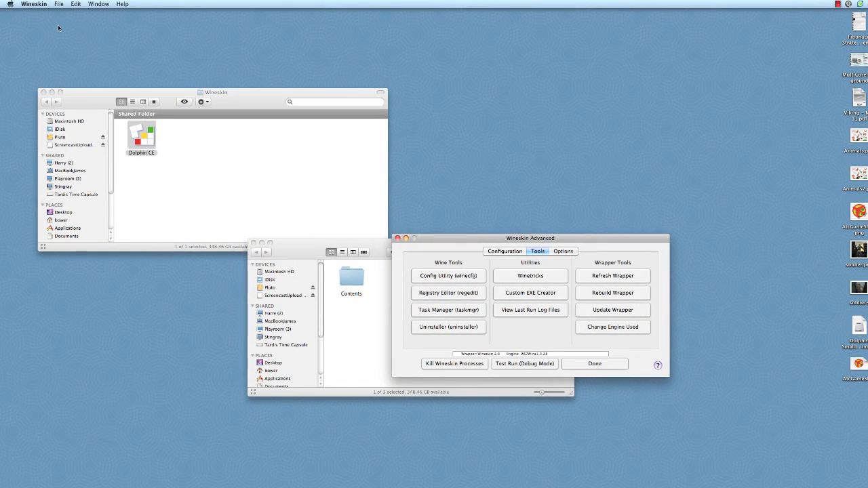
Open a new Finder window at Macintosh HD/System/Library/Fonts, select LucidaGrande.ttc and display the folder as icons
{"action": "left_click", "coordinate": [58, 28]}
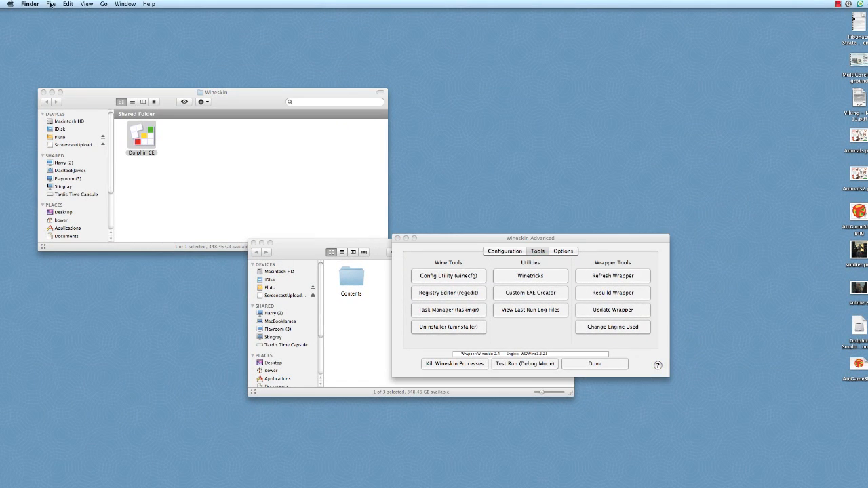
{"action": "left_click", "coordinate": [51, 4]}
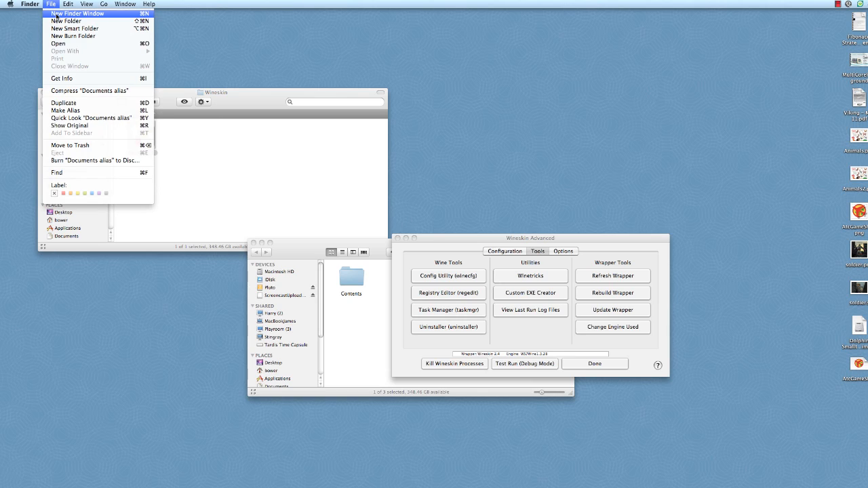
{"action": "left_click", "coordinate": [56, 13]}
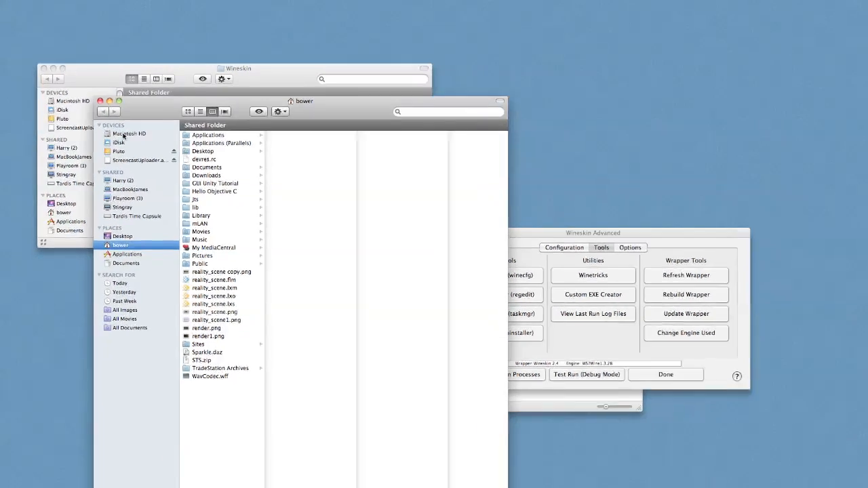
{"action": "left_click", "coordinate": [118, 150]}
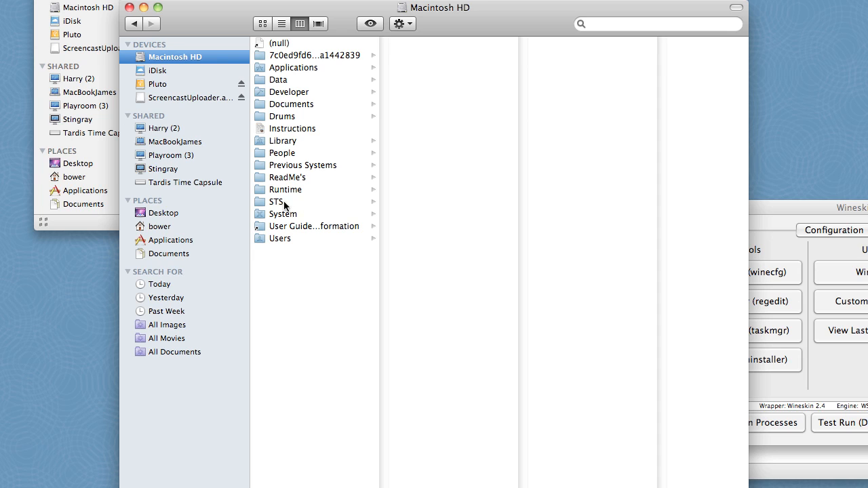
{"action": "left_click", "coordinate": [289, 214]}
{"action": "left_click", "coordinate": [417, 43]}
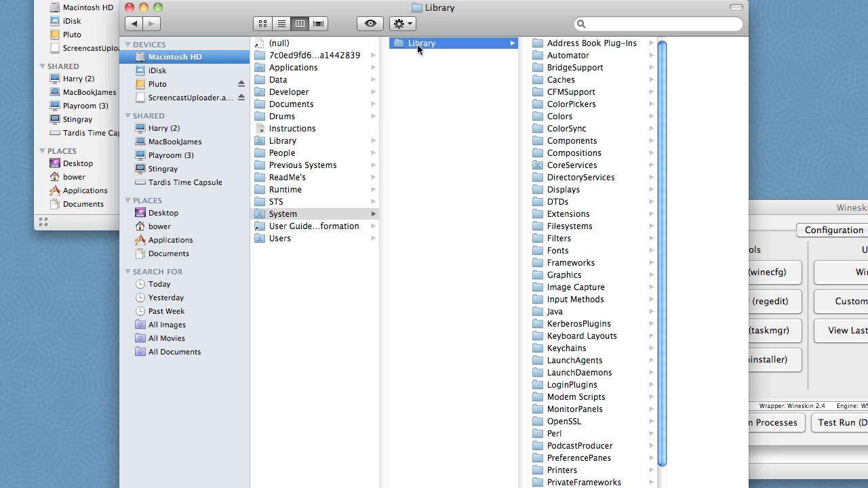
{"action": "left_click", "coordinate": [560, 251]}
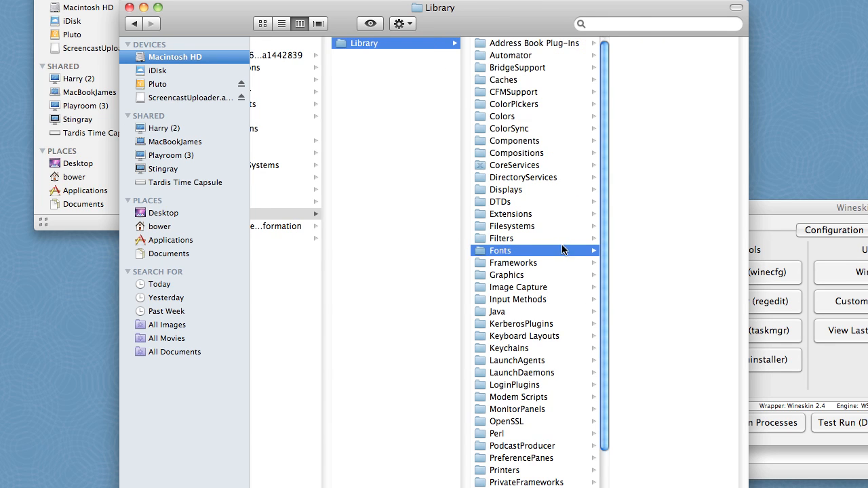
{"action": "left_click", "coordinate": [653, 288]}
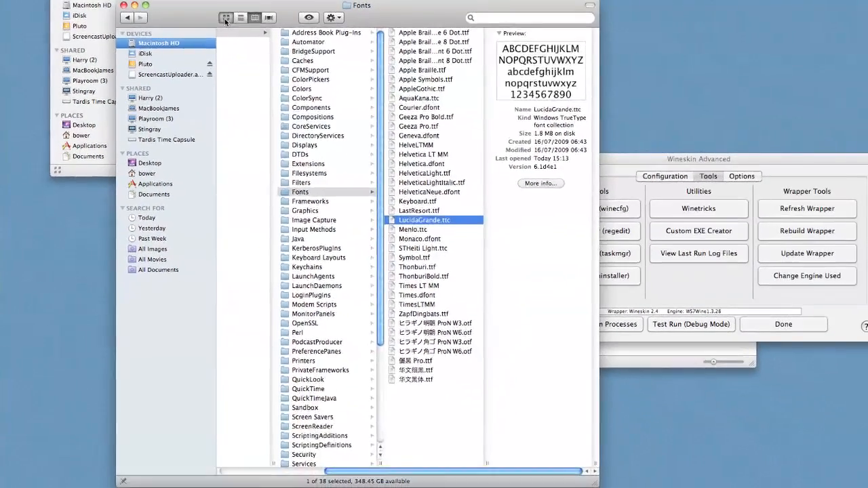
{"action": "left_click", "coordinate": [262, 23]}
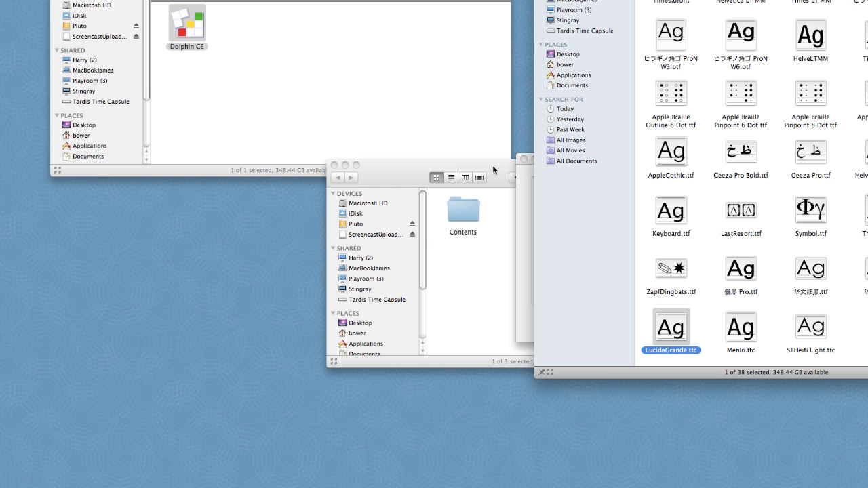
Open the drive_c/windows/Fonts folder inside the Dolphin CE package contents, keeping the system Fonts window accessible
{"action": "left_click", "coordinate": [492, 165]}
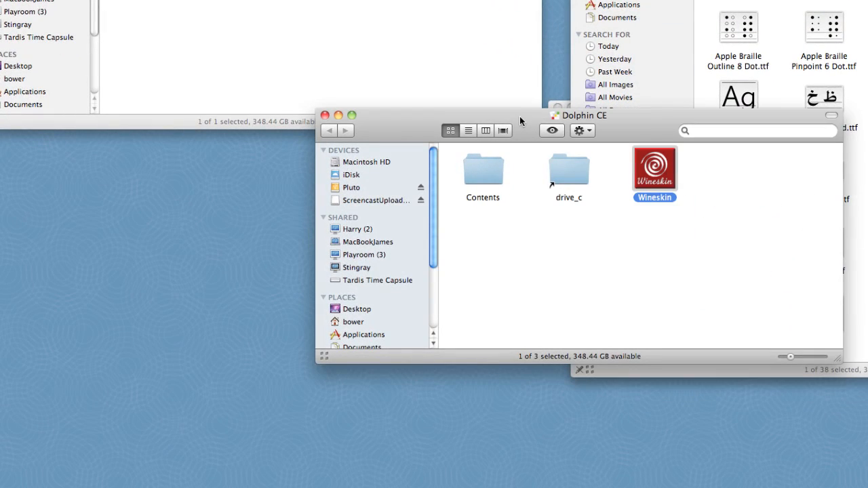
{"action": "left_click_drag", "start_coordinate": [537, 115], "coordinate": [246, 109]}
{"action": "double_click", "coordinate": [275, 166]}
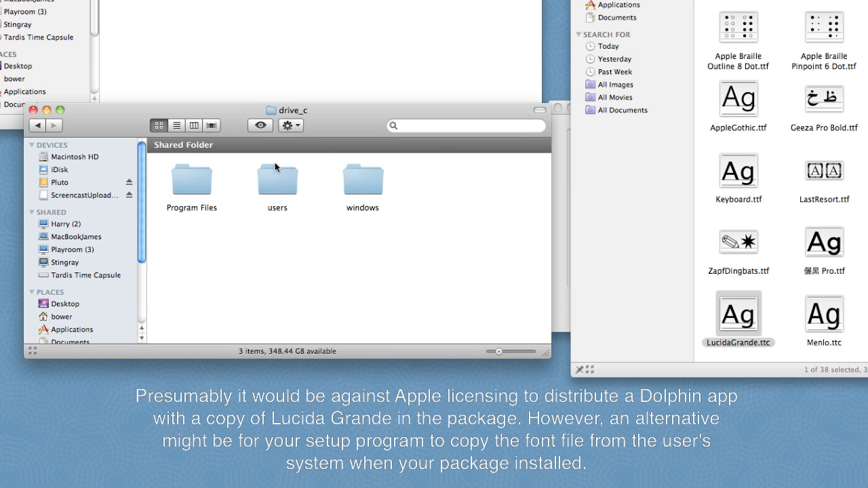
{"action": "double_click", "coordinate": [363, 180]}
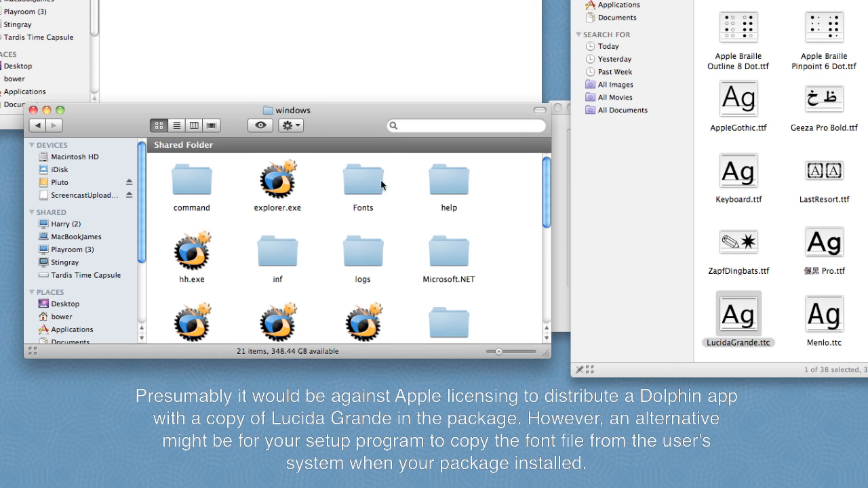
{"action": "double_click", "coordinate": [368, 185]}
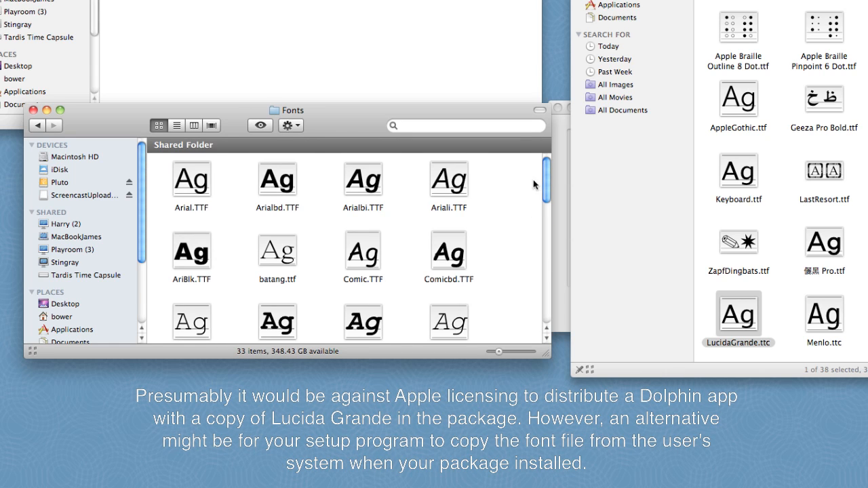
Copy LucidaGrande.ttc from the system Fonts folder into the package's windows/Fonts folder and close both Fonts windows
{"action": "left_click_drag", "start_coordinate": [546, 179], "coordinate": [537, 229]}
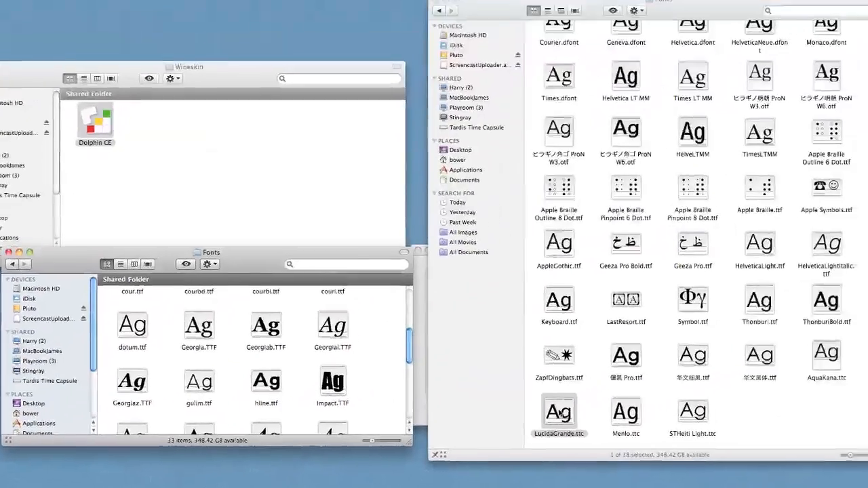
{"action": "left_click_drag", "start_coordinate": [739, 314], "coordinate": [548, 304]}
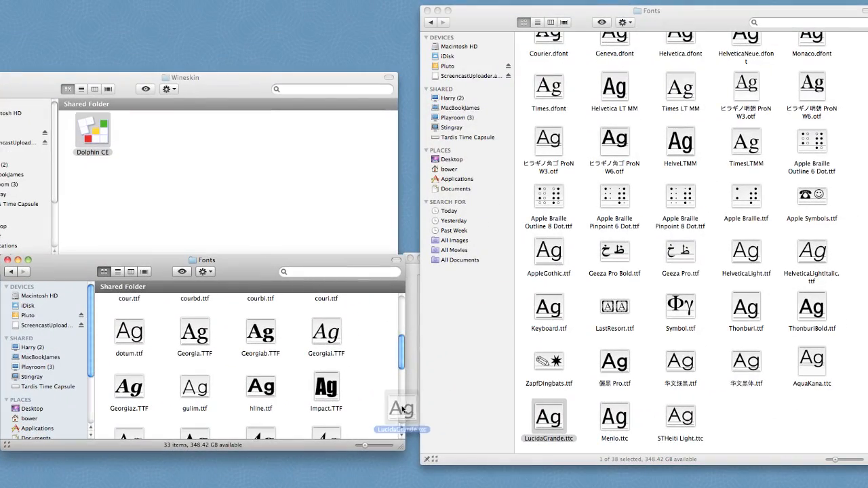
{"action": "left_click_drag", "start_coordinate": [402, 409], "coordinate": [380, 407]}
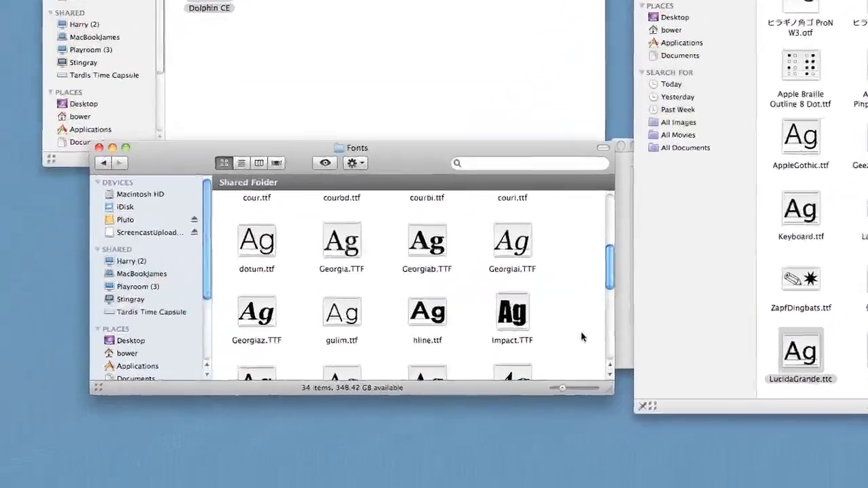
{"action": "left_click_drag", "start_coordinate": [610, 268], "coordinate": [609, 313]}
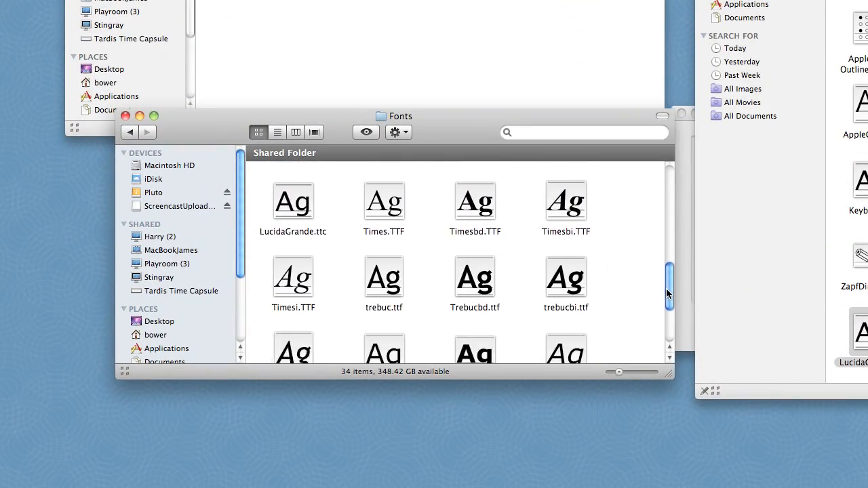
{"action": "left_click_drag", "start_coordinate": [667, 293], "coordinate": [666, 325]}
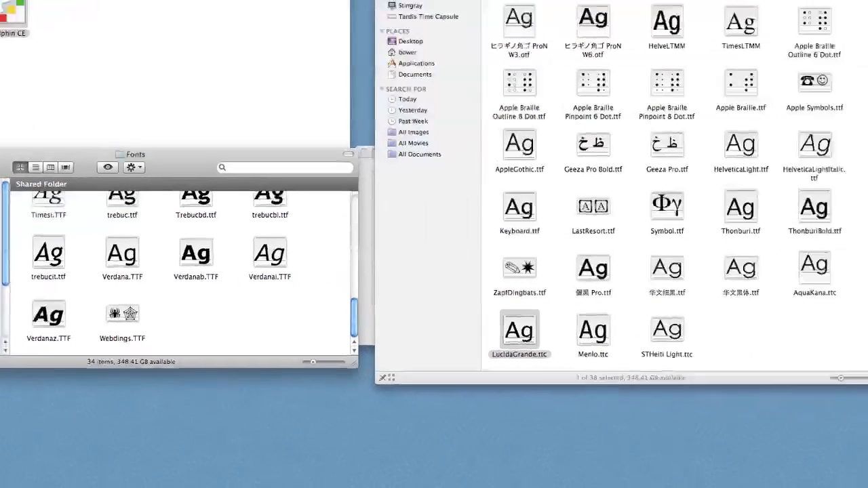
{"action": "left_click", "coordinate": [126, 116]}
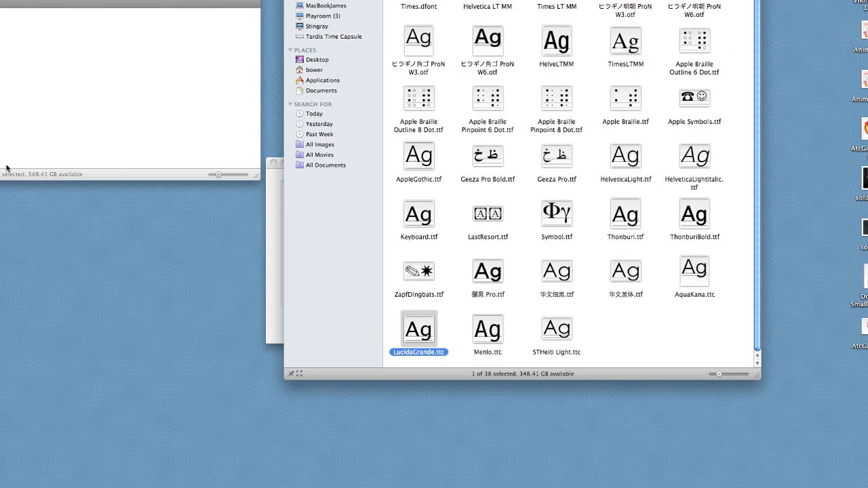
{"action": "key", "text": "super+w"}
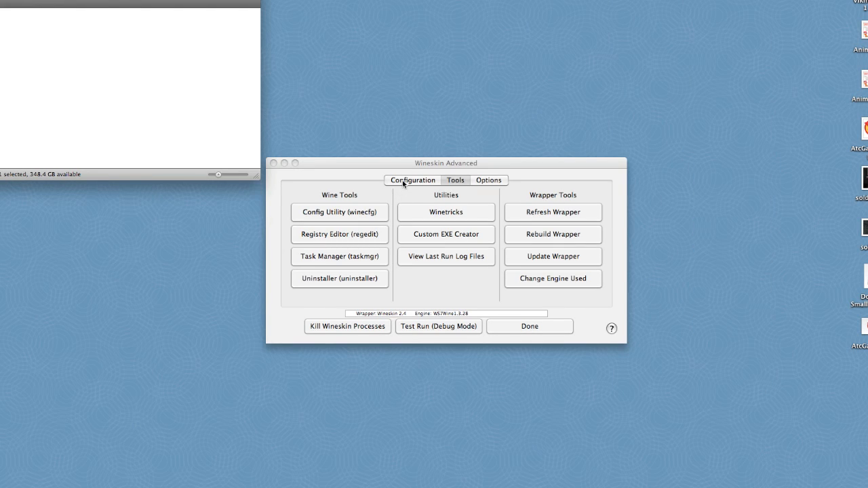
Open the Wine configuration utility and set the Message Box Text font to Lucida Grande, size 9
{"action": "left_click", "coordinate": [349, 212]}
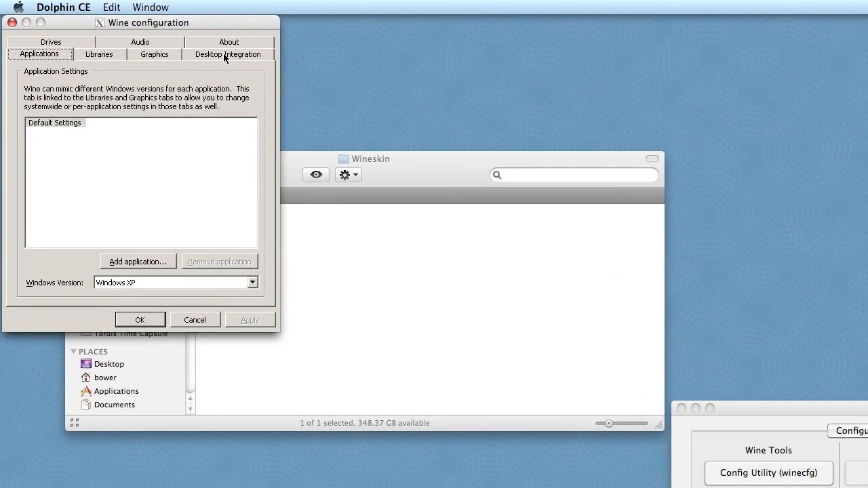
{"action": "left_click", "coordinate": [157, 21]}
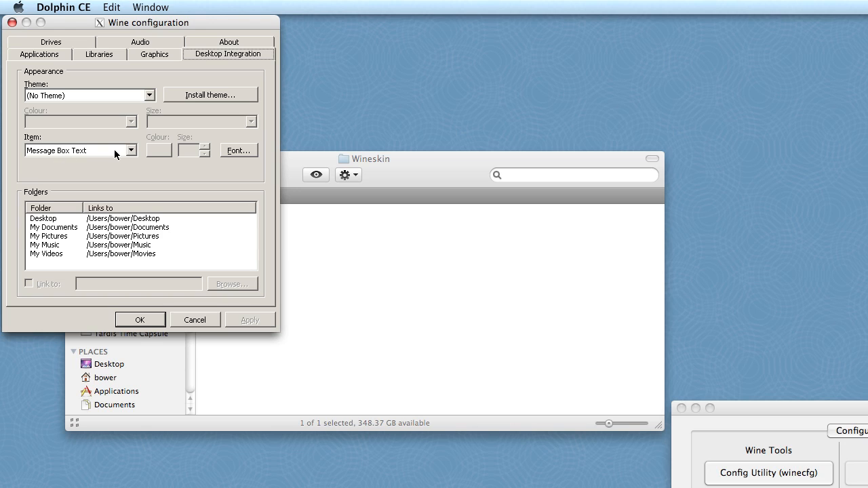
{"action": "left_click", "coordinate": [237, 150]}
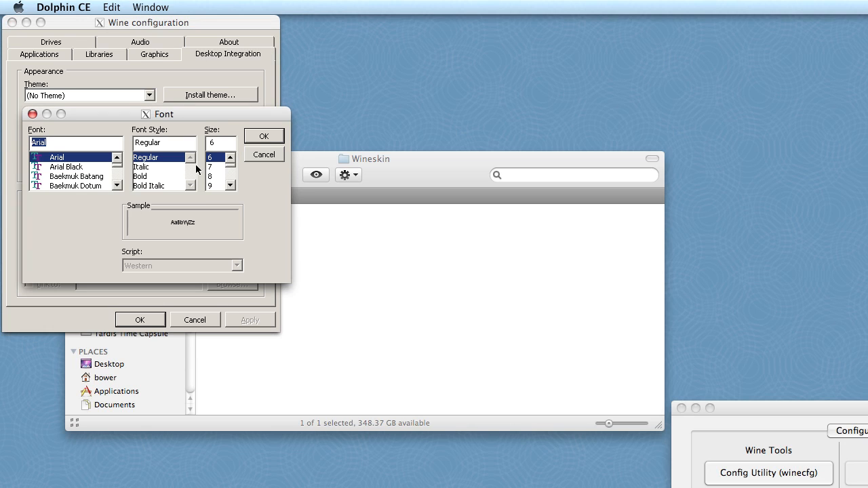
{"action": "left_click", "coordinate": [118, 185]}
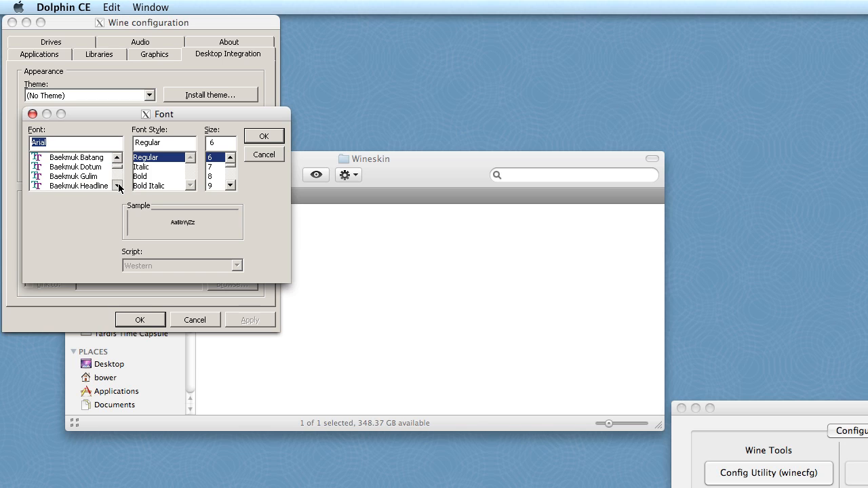
{"action": "left_click", "coordinate": [117, 185]}
{"action": "left_click", "coordinate": [117, 185]}
{"action": "left_click", "coordinate": [81, 158]}
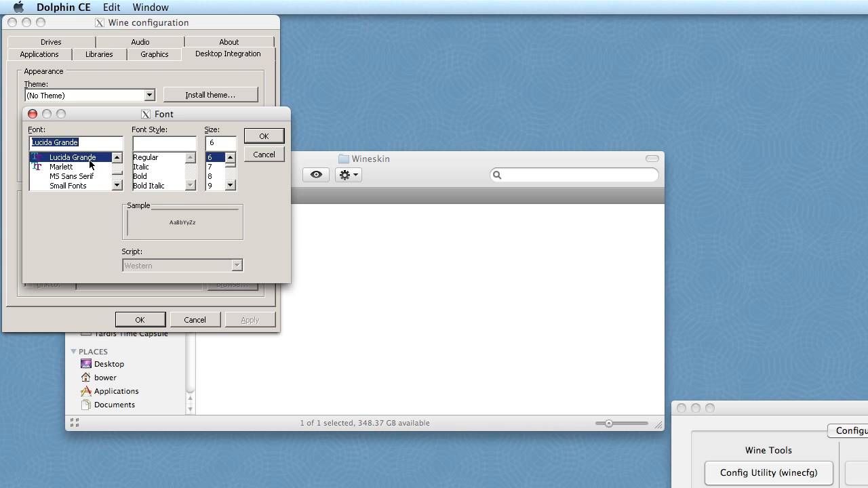
{"action": "left_click", "coordinate": [230, 187]}
{"action": "left_click", "coordinate": [215, 186]}
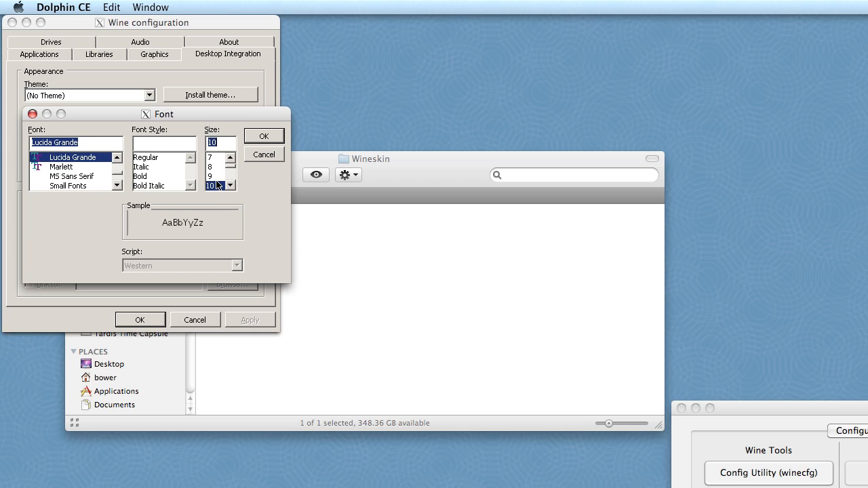
{"action": "left_click", "coordinate": [215, 177]}
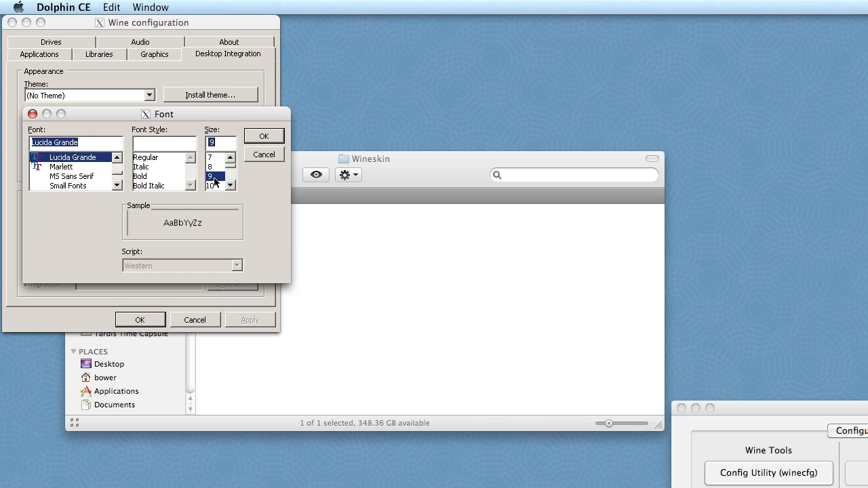
{"action": "left_click", "coordinate": [264, 136]}
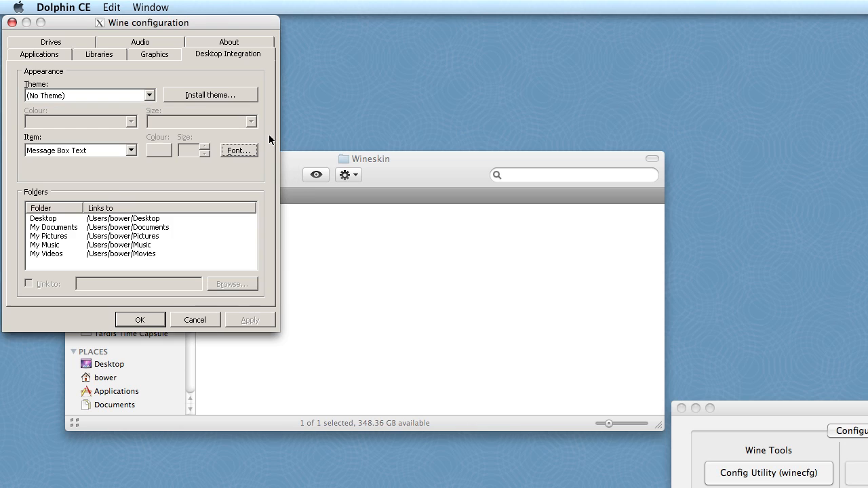
Set the Menu Text font to Lucida Grande, size 9, and accept the Wine configuration
{"action": "left_click", "coordinate": [131, 151]}
{"action": "left_click", "coordinate": [72, 188]}
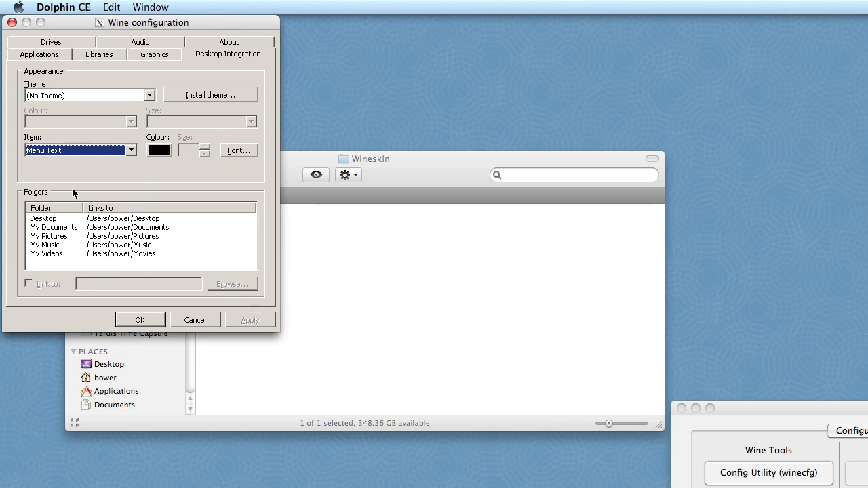
{"action": "left_click", "coordinate": [237, 151]}
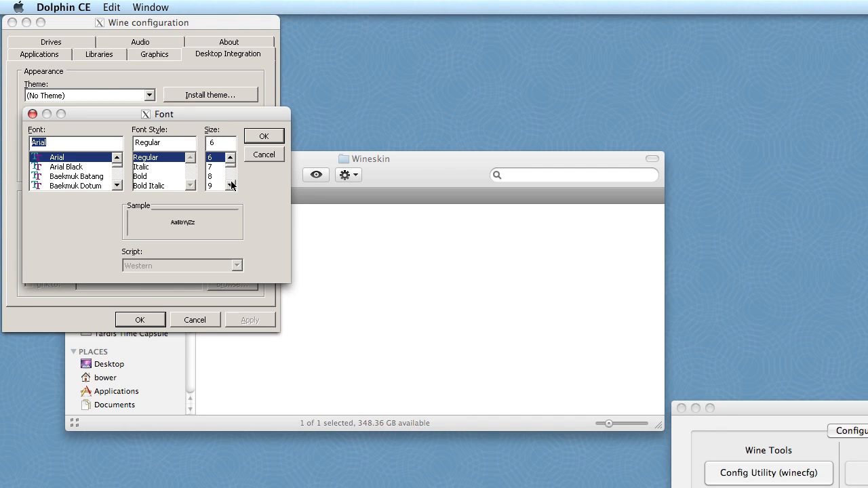
{"action": "left_click", "coordinate": [229, 185]}
{"action": "left_click", "coordinate": [230, 185]}
{"action": "left_click", "coordinate": [230, 185]}
{"action": "left_click", "coordinate": [212, 167]}
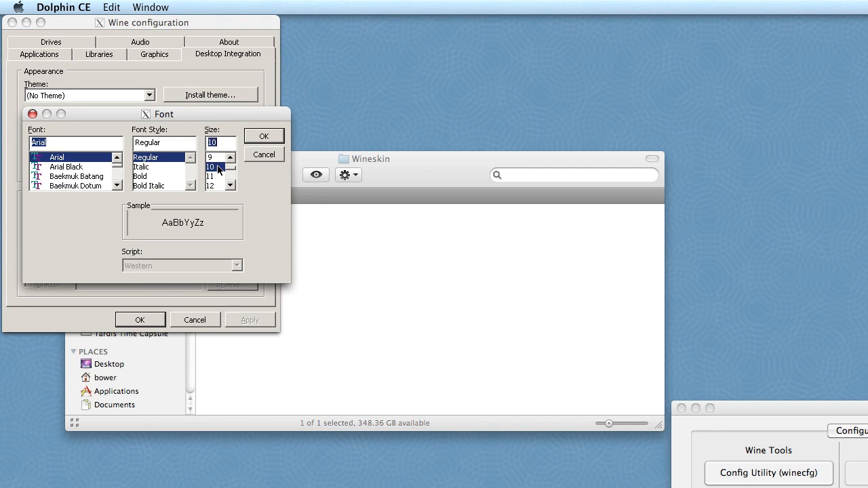
{"action": "left_click", "coordinate": [215, 158]}
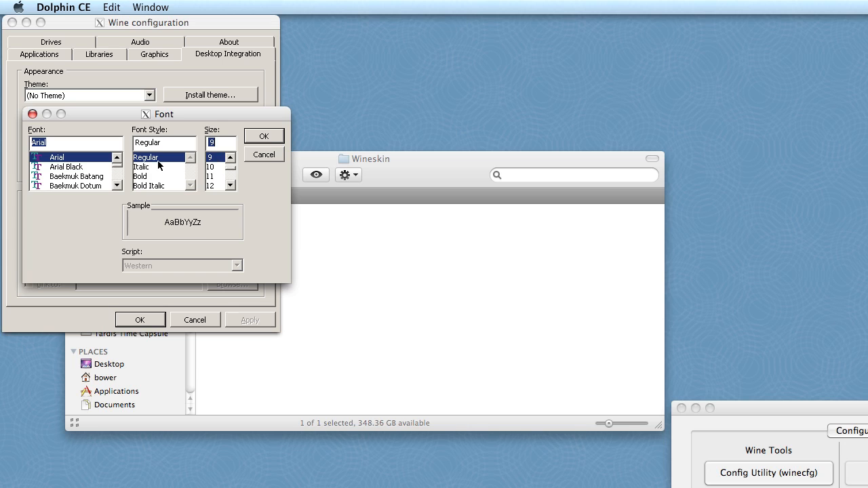
{"action": "left_click_drag", "start_coordinate": [117, 165], "coordinate": [117, 177]}
{"action": "left_click", "coordinate": [88, 168]}
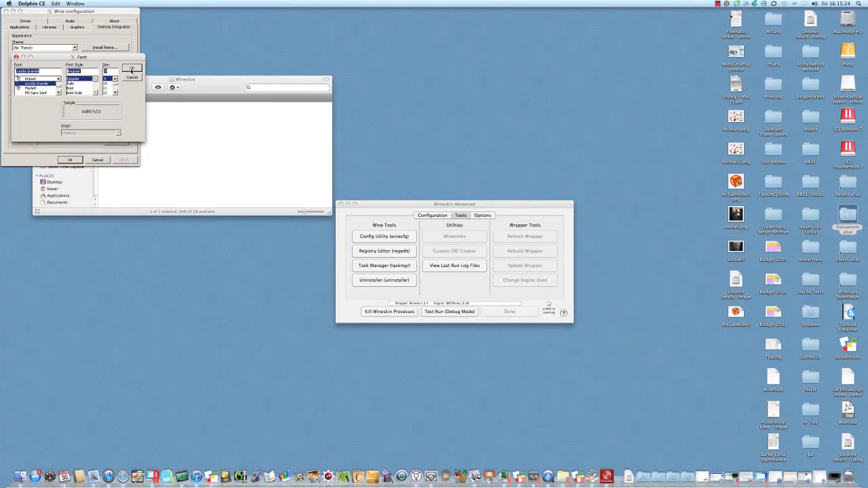
{"action": "left_click", "coordinate": [263, 139]}
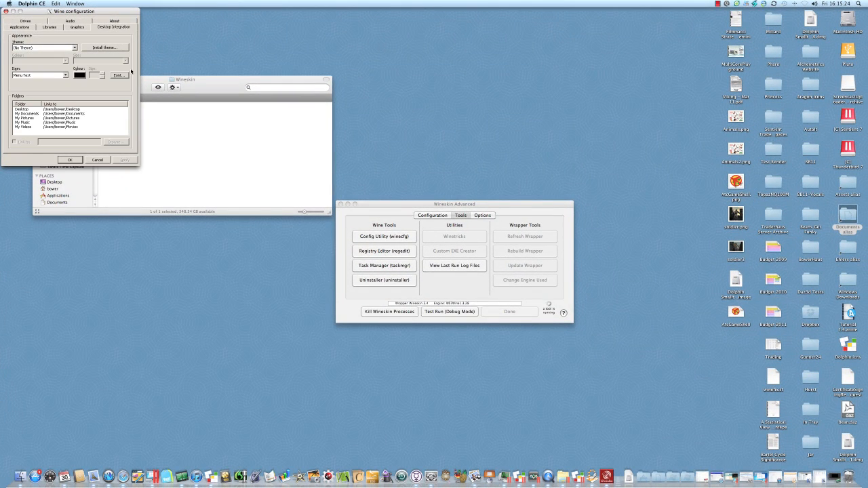
{"action": "left_click", "coordinate": [69, 160]}
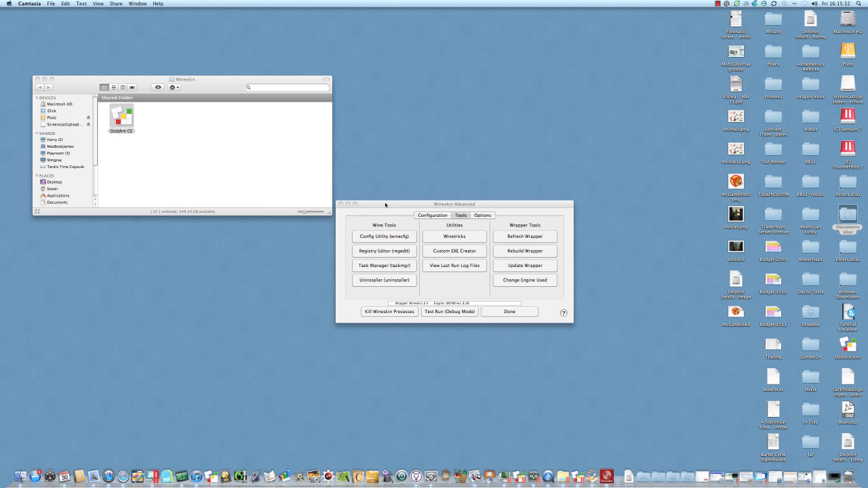
Finish and quit the Wineskin setup, and launch the Dolphin CE application
{"action": "left_click", "coordinate": [492, 315]}
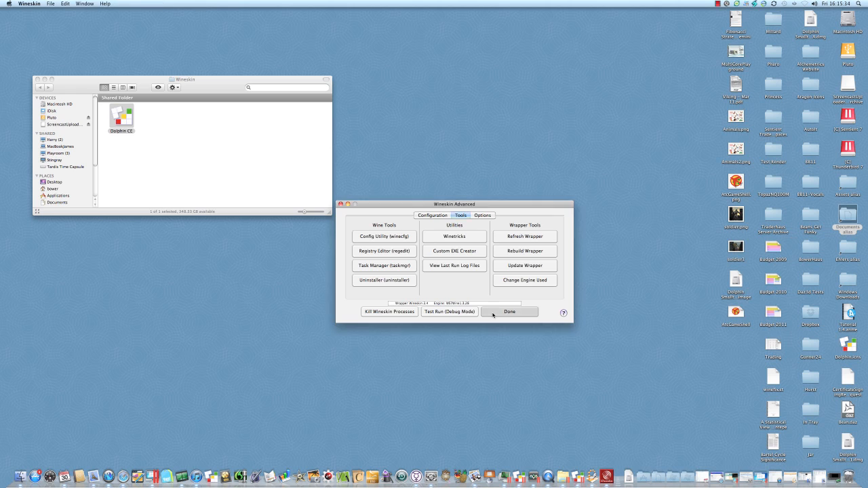
{"action": "left_click", "coordinate": [458, 227]}
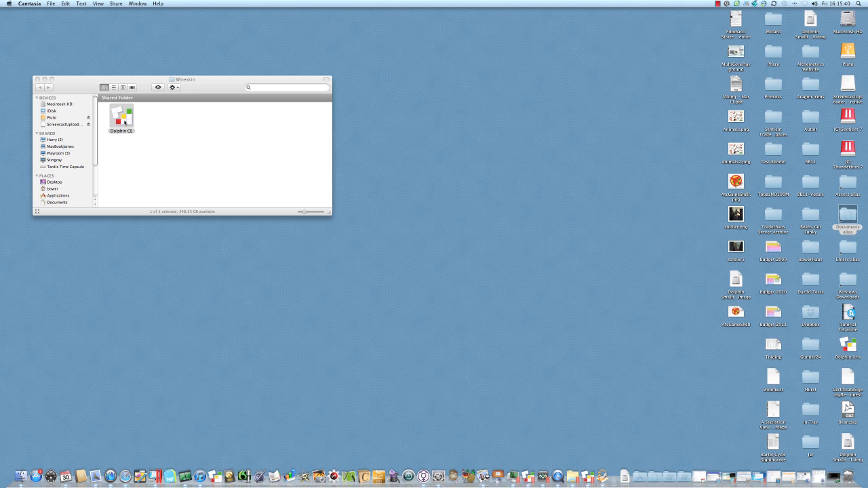
{"action": "double_click", "coordinate": [125, 122]}
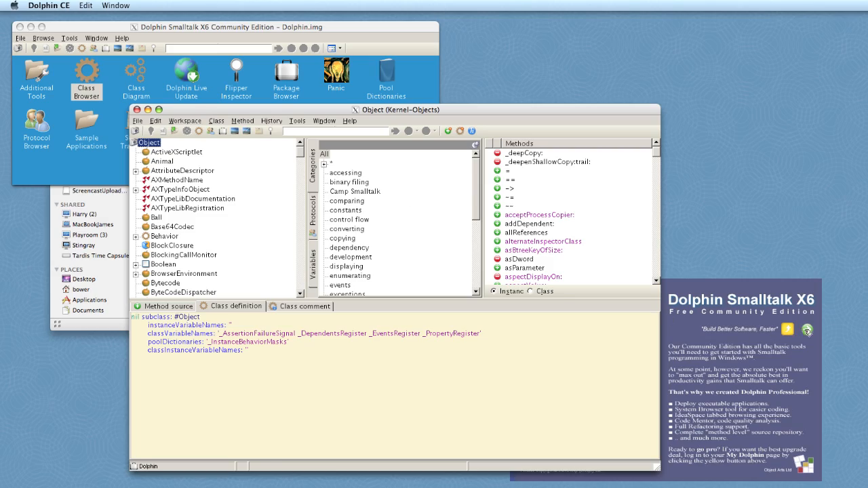
Examine the fonts in the Class Browser and in the menus of the main Dolphin Smalltalk window
{"action": "left_click", "coordinate": [807, 331]}
{"action": "left_click_drag", "start_coordinate": [278, 108], "coordinate": [267, 127]}
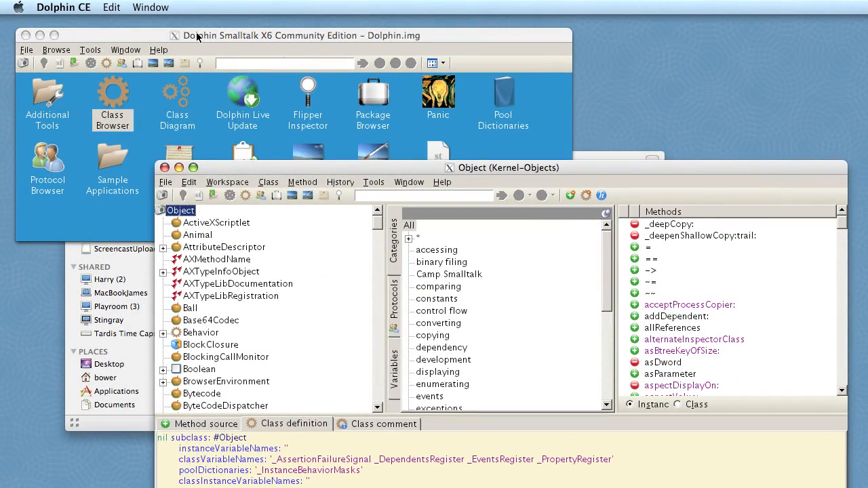
{"action": "left_click", "coordinate": [197, 37]}
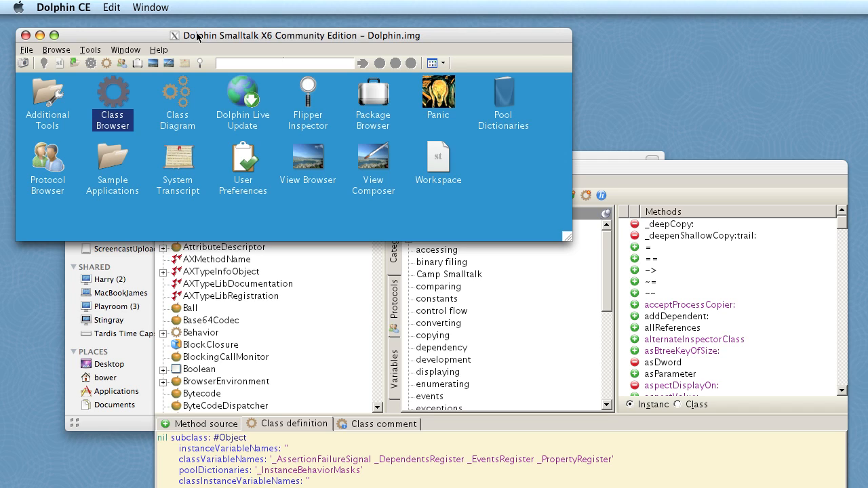
{"action": "left_click", "coordinate": [25, 50]}
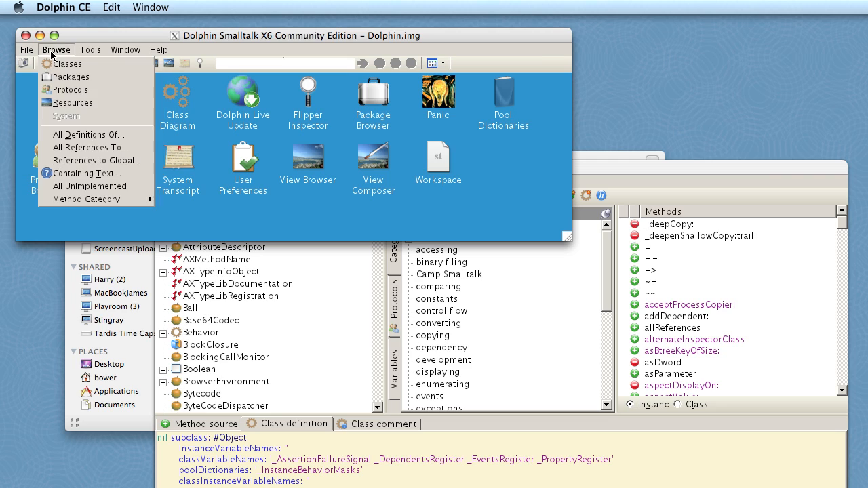
{"action": "left_click", "coordinate": [99, 51]}
{"action": "mouse_move", "coordinate": [116, 53]}
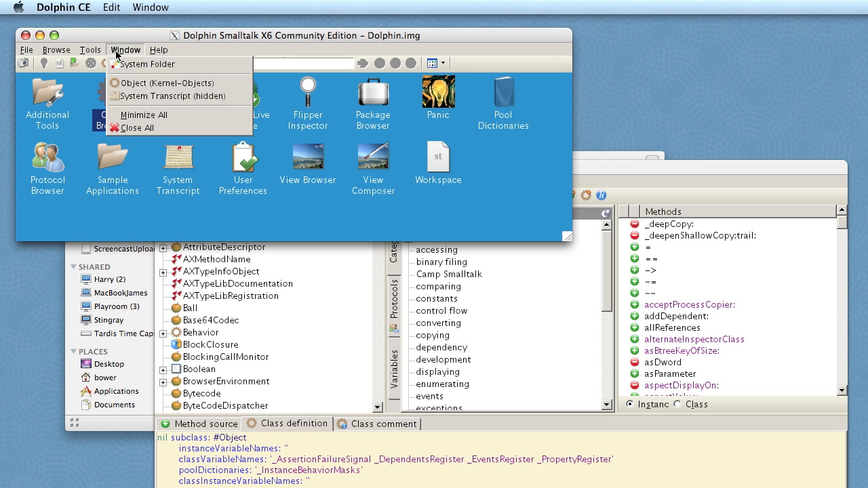
{"action": "left_click", "coordinate": [117, 38]}
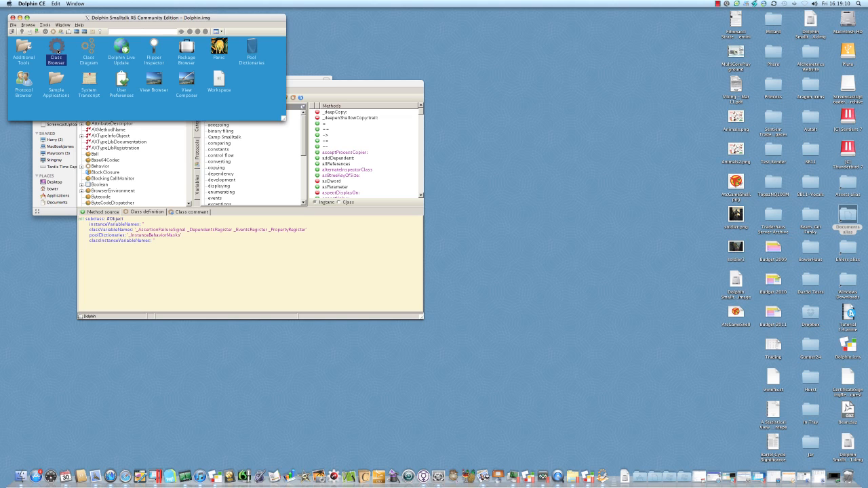
Open another Class Browser, expand Behavior and ClassDescription in the class hierarchy, and view the ClassDescription and Class definitions
{"action": "double_click", "coordinate": [57, 48]}
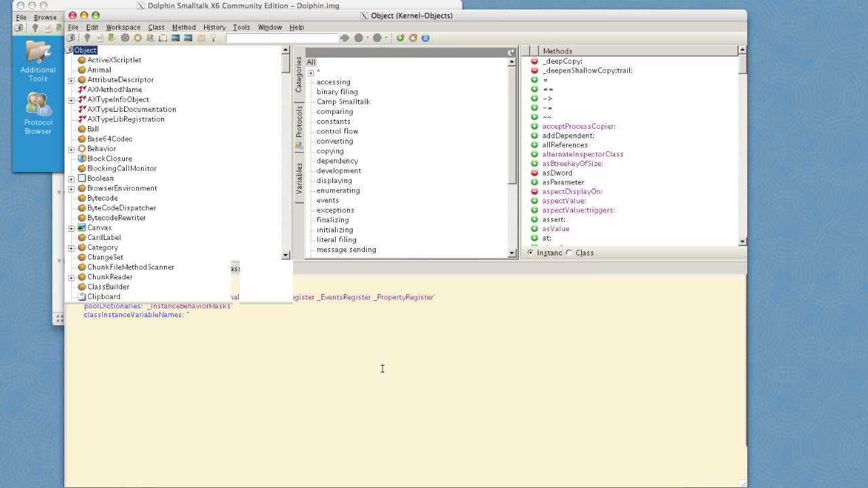
{"action": "left_click", "coordinate": [78, 149]}
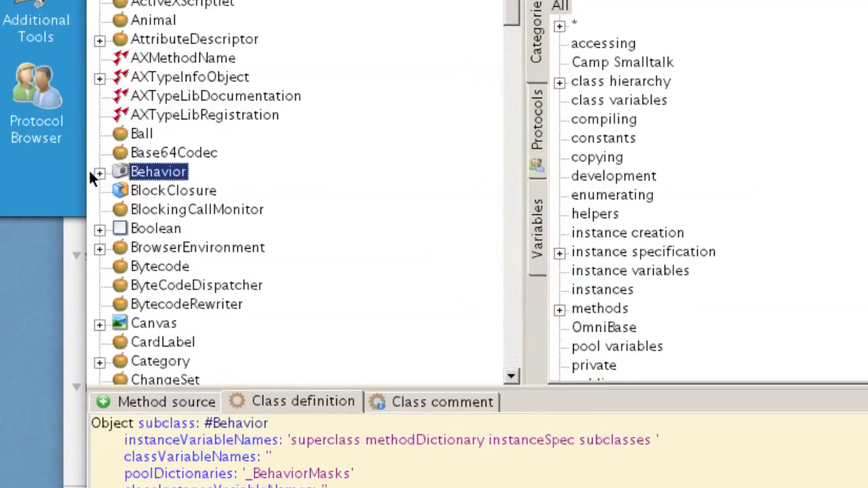
{"action": "left_click", "coordinate": [100, 174]}
{"action": "left_click", "coordinate": [125, 192]}
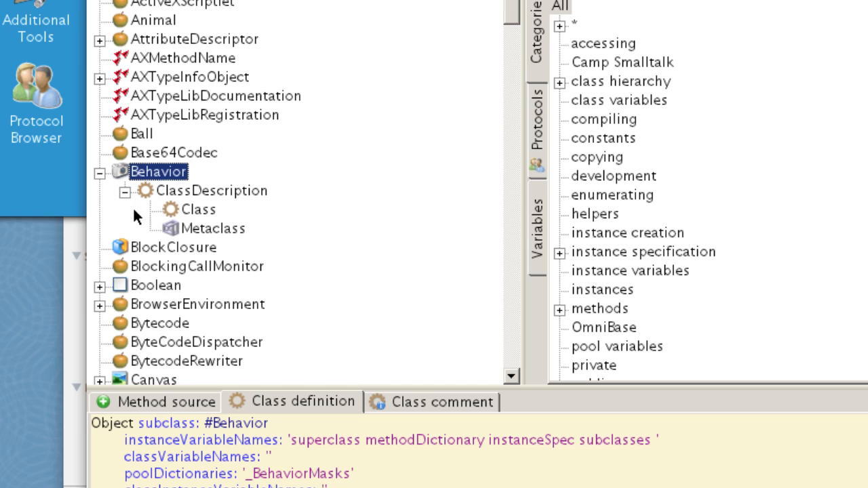
{"action": "left_click", "coordinate": [183, 192]}
{"action": "left_click", "coordinate": [195, 212]}
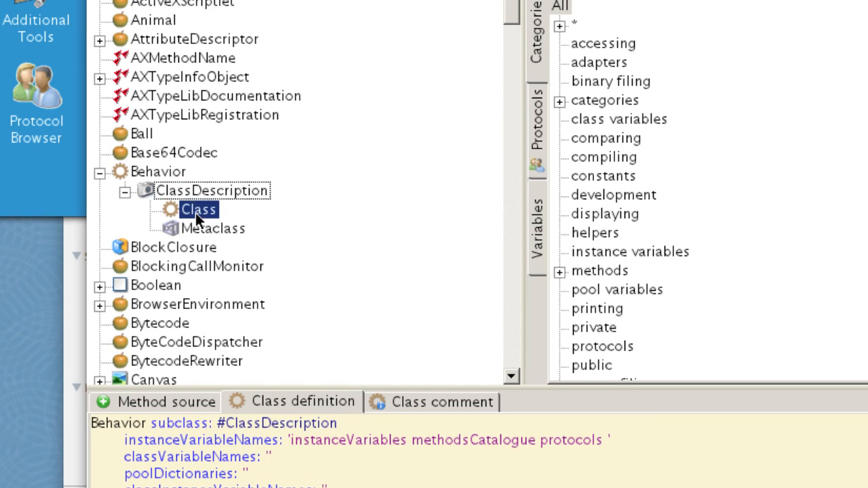
View the class definitions of BlockClosure, BlockingCallMonitor, BrowserEnvironment and Bytecode in the Class Browser
{"action": "left_click", "coordinate": [146, 246]}
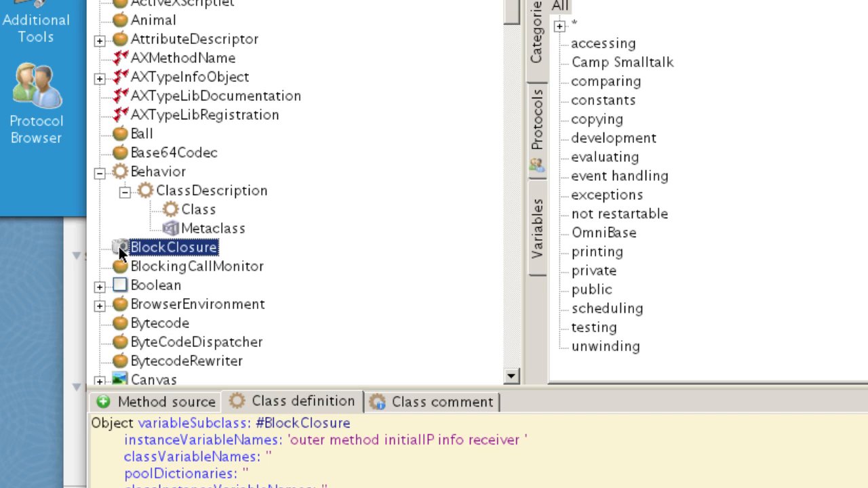
{"action": "left_click", "coordinate": [128, 267]}
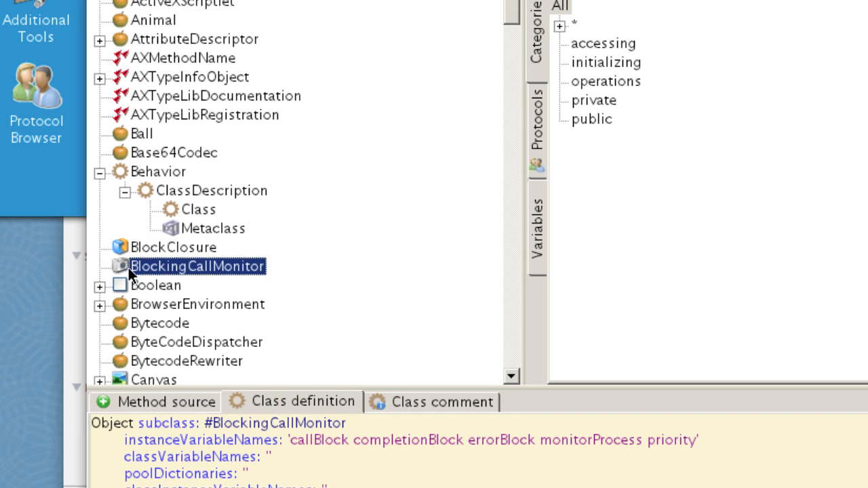
{"action": "left_click", "coordinate": [126, 307]}
{"action": "left_click", "coordinate": [125, 325]}
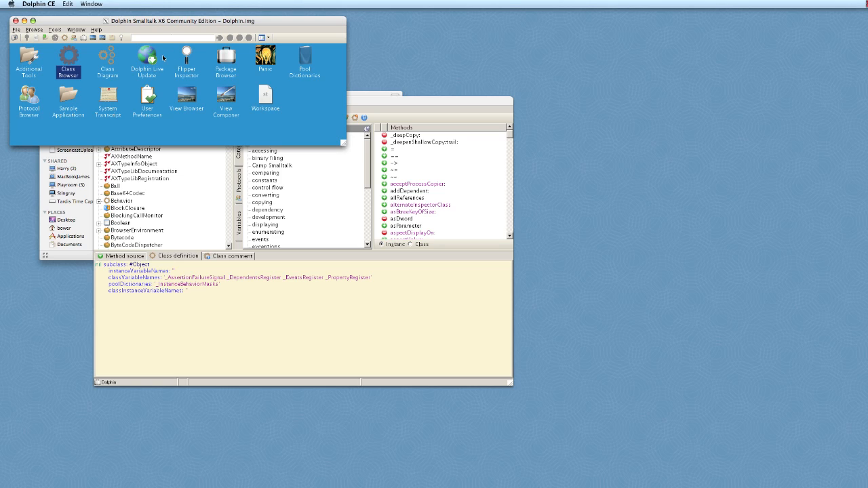
Open the View Composer, shrink its window, and create a new shell view in it
{"action": "double_click", "coordinate": [228, 99]}
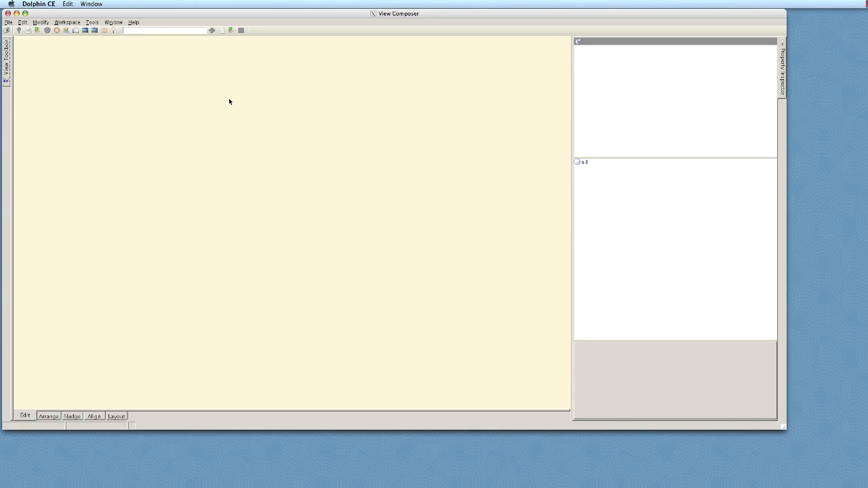
{"action": "left_click_drag", "start_coordinate": [172, 16], "coordinate": [227, 53]}
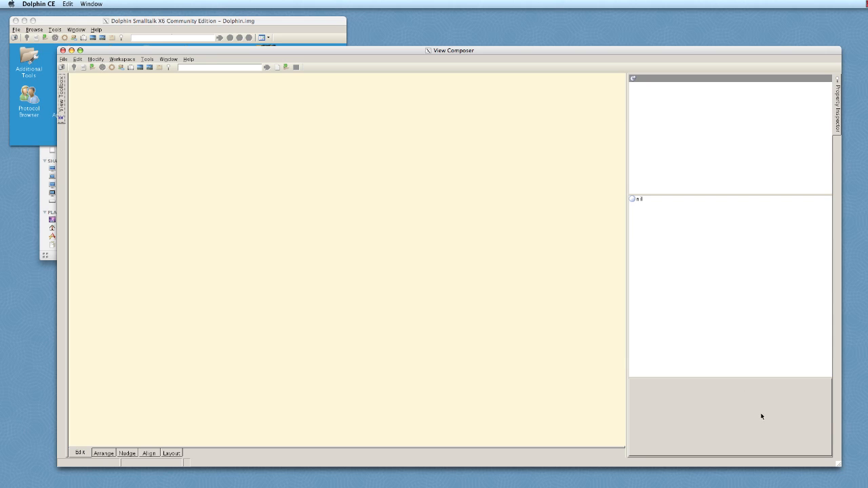
{"action": "left_click_drag", "start_coordinate": [839, 465], "coordinate": [537, 333]}
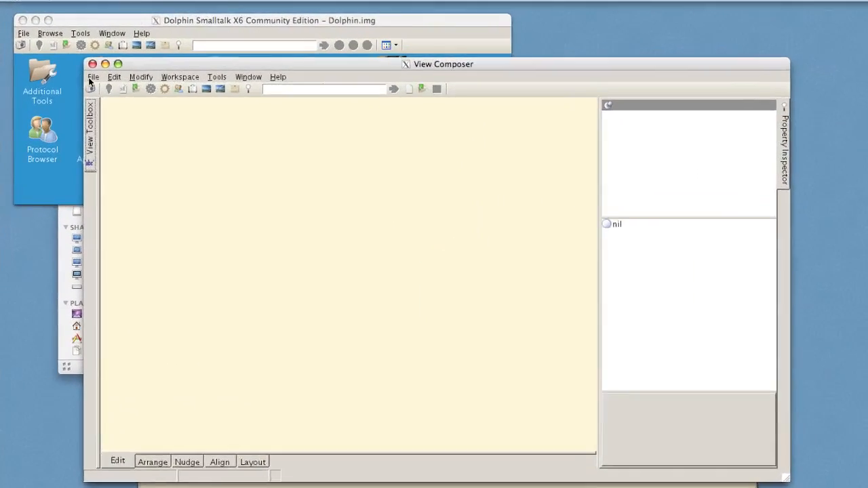
{"action": "left_click", "coordinate": [64, 60]}
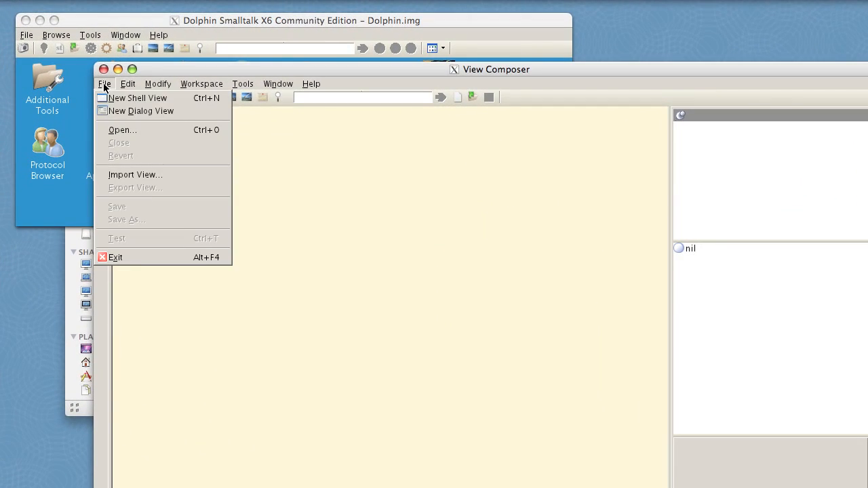
{"action": "left_click", "coordinate": [73, 69]}
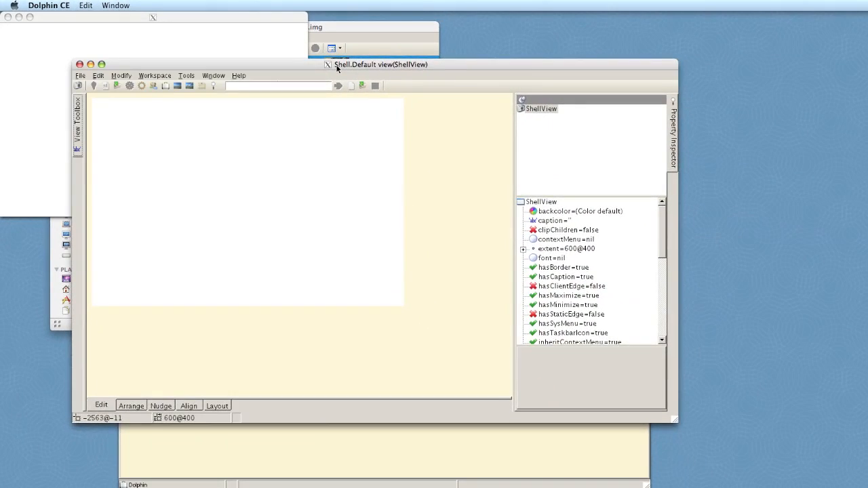
Place a PushButton.Cancel button from the view toolbox in the ShellView, and close the View Composer
{"action": "left_click_drag", "start_coordinate": [436, 69], "coordinate": [400, 290]}
{"action": "left_click_drag", "start_coordinate": [309, 236], "coordinate": [305, 235]}
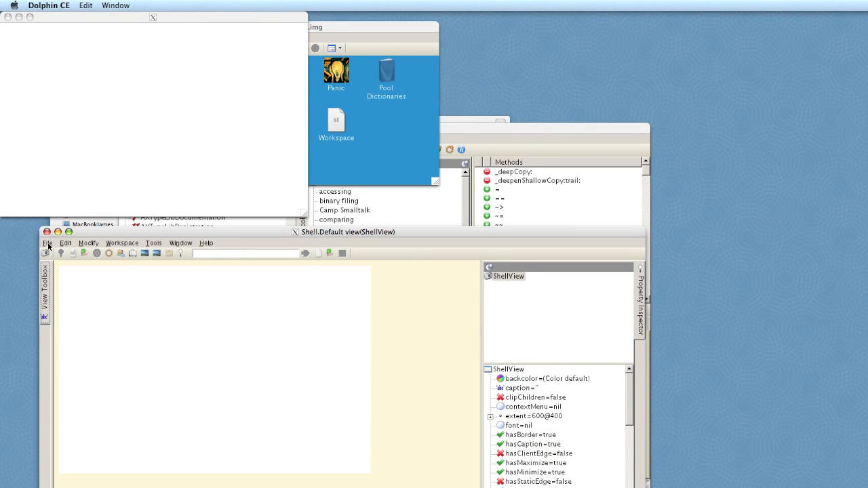
{"action": "left_click", "coordinate": [46, 278]}
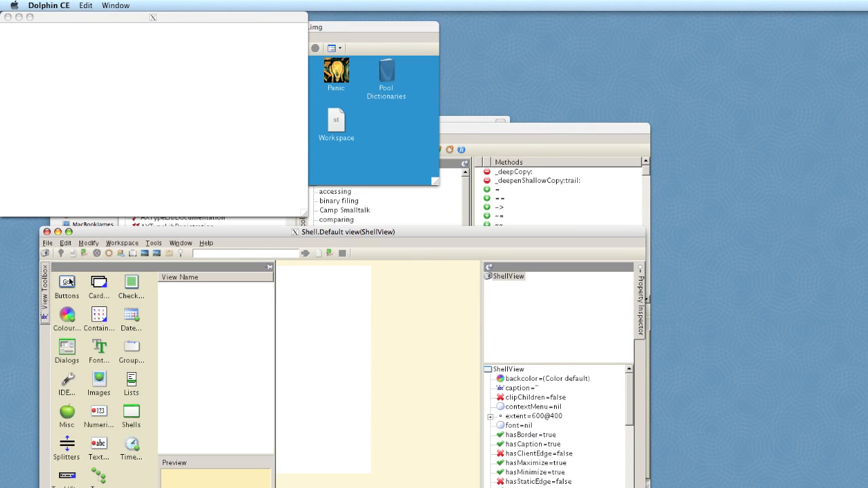
{"action": "left_click", "coordinate": [188, 287]}
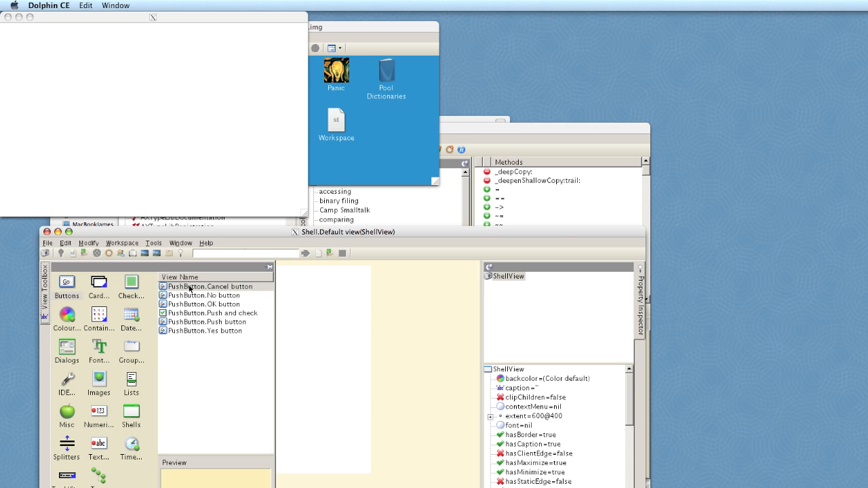
{"action": "left_click_drag", "start_coordinate": [188, 287], "coordinate": [510, 281]}
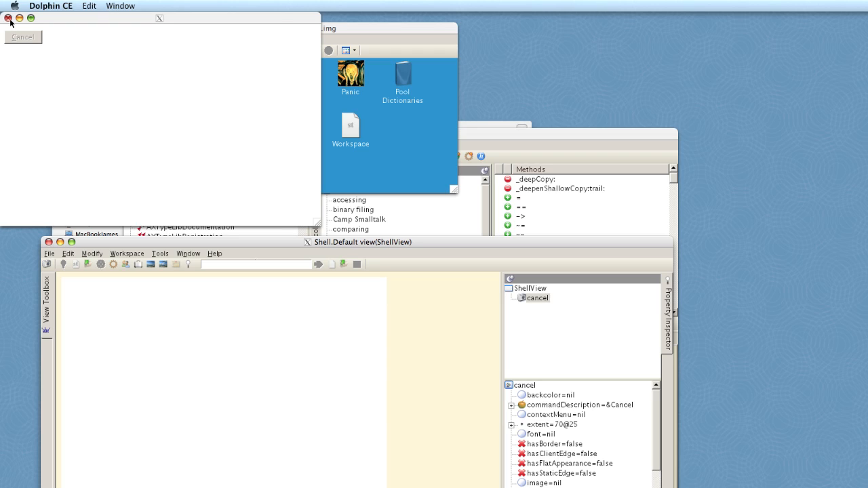
{"action": "left_click", "coordinate": [49, 242]}
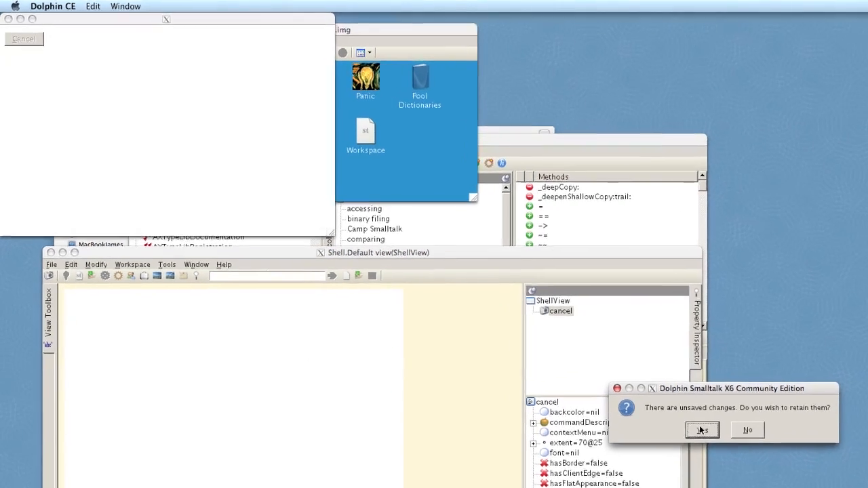
{"action": "left_click", "coordinate": [702, 430]}
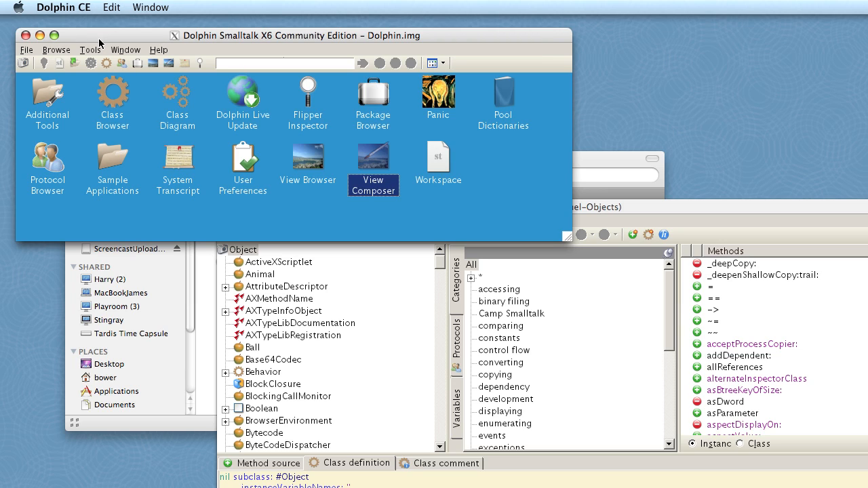
Open User Preferences, try moving its window and the Class Browser window around, and close User Preferences
{"action": "double_click", "coordinate": [243, 169]}
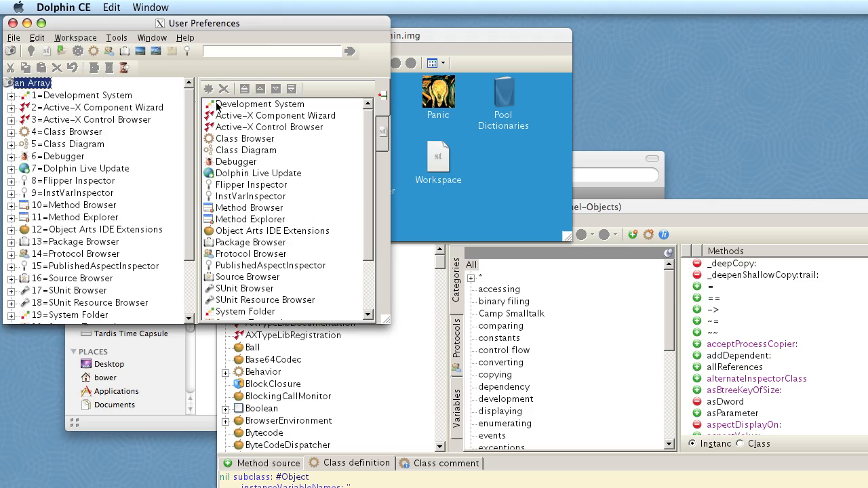
{"action": "left_click_drag", "start_coordinate": [124, 29], "coordinate": [363, 129]}
{"action": "left_click", "coordinate": [719, 210]}
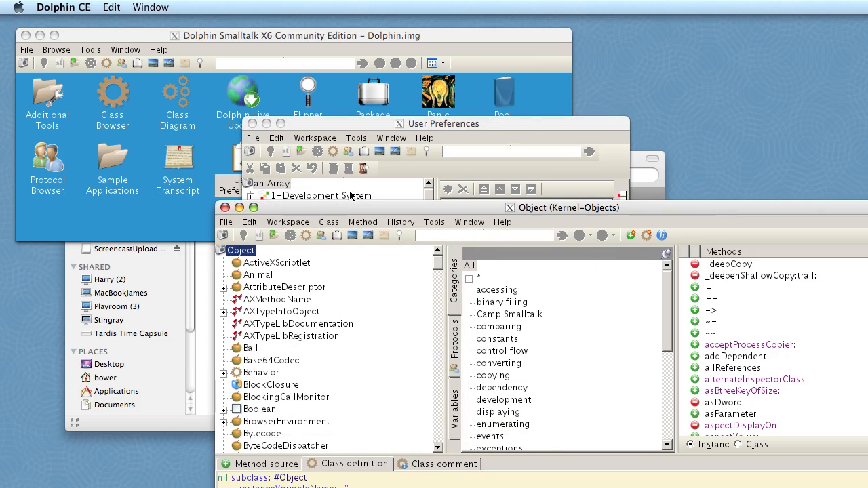
{"action": "left_click_drag", "start_coordinate": [343, 214], "coordinate": [367, 235]}
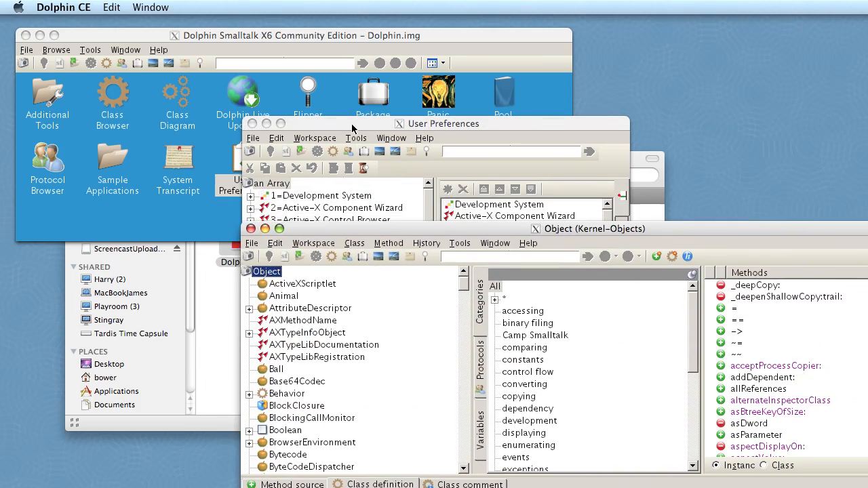
{"action": "left_click_drag", "start_coordinate": [352, 125], "coordinate": [272, 167]}
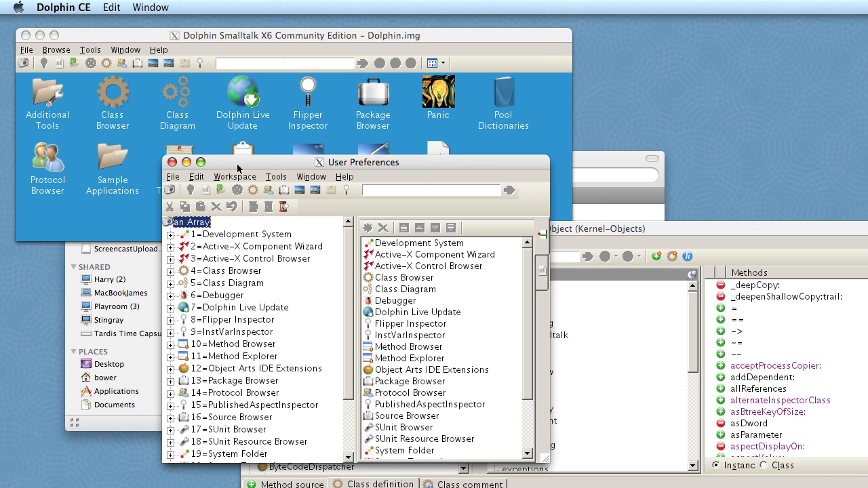
{"action": "left_click_drag", "start_coordinate": [237, 168], "coordinate": [237, 191]}
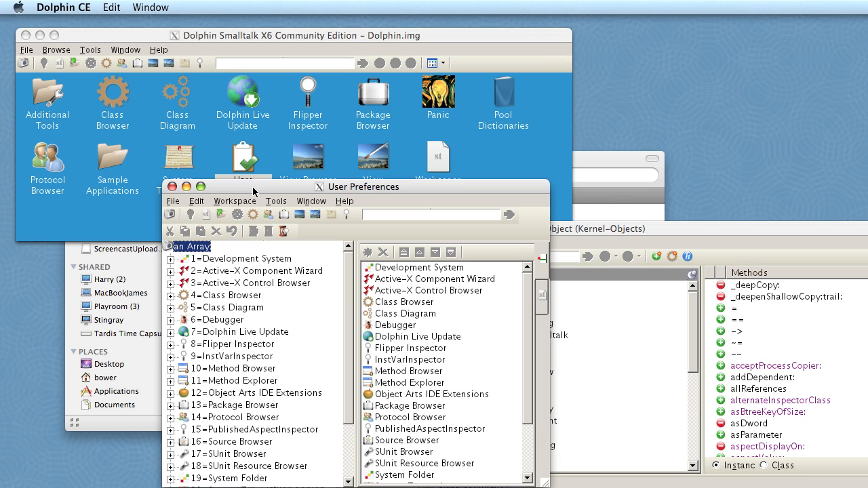
{"action": "left_click", "coordinate": [172, 187]}
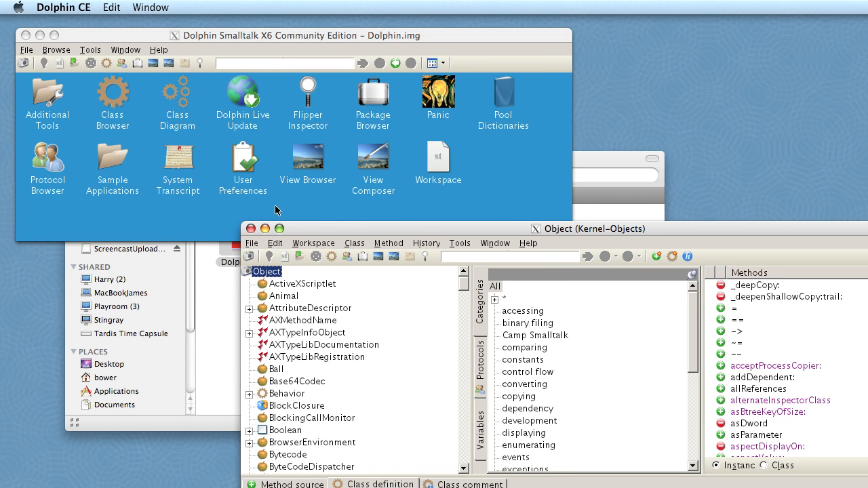
Run the Bouncing Balls sample application, move its window, close it, and return to the main tools folder
{"action": "double_click", "coordinate": [111, 167]}
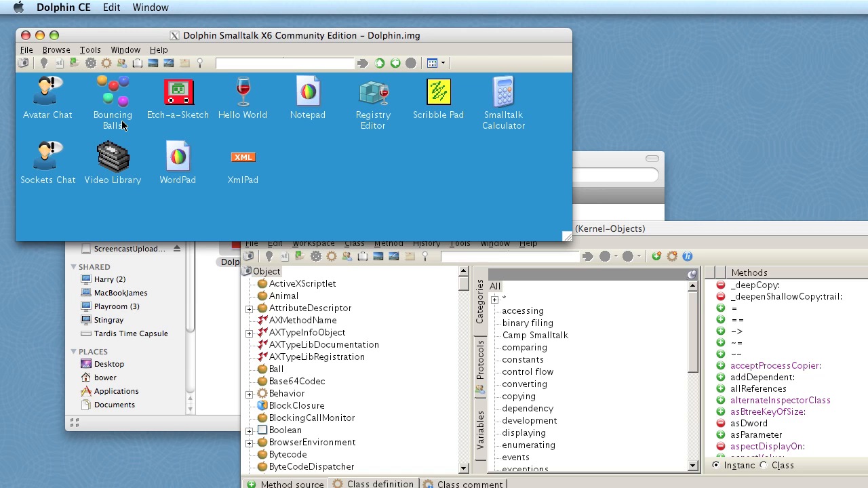
{"action": "double_click", "coordinate": [117, 108]}
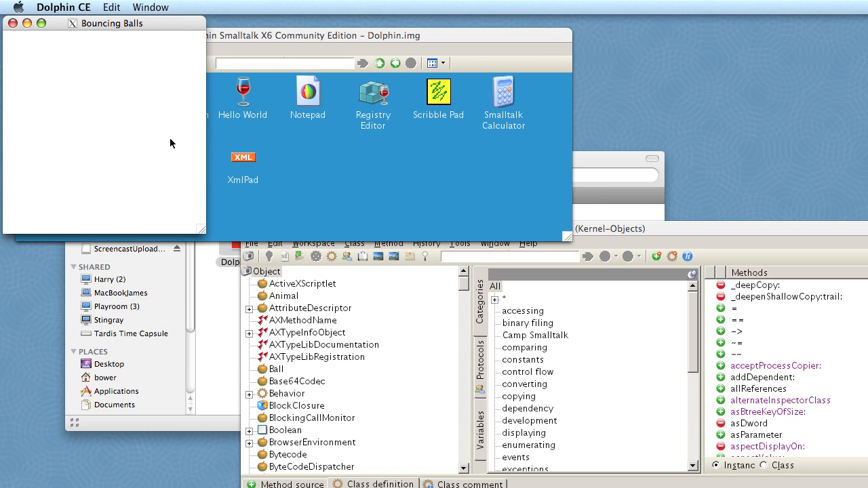
{"action": "left_click_drag", "start_coordinate": [58, 25], "coordinate": [187, 192]}
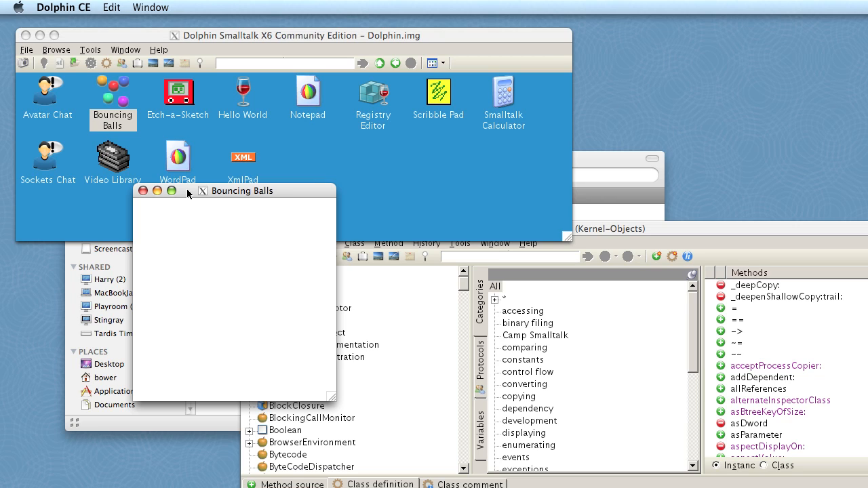
{"action": "left_click", "coordinate": [143, 191]}
{"action": "left_click", "coordinate": [380, 63]}
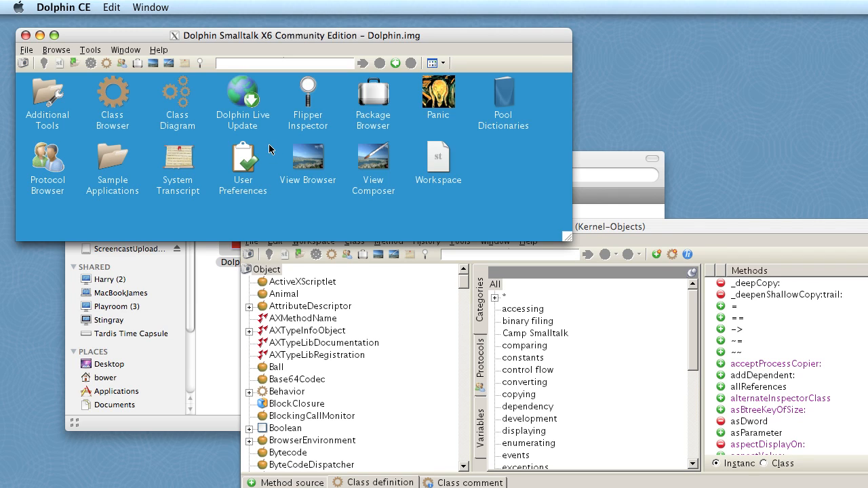
Open winefix.st from the Desktop folder, and reposition and enlarge its window
{"action": "left_click", "coordinate": [29, 52]}
{"action": "left_click", "coordinate": [37, 78]}
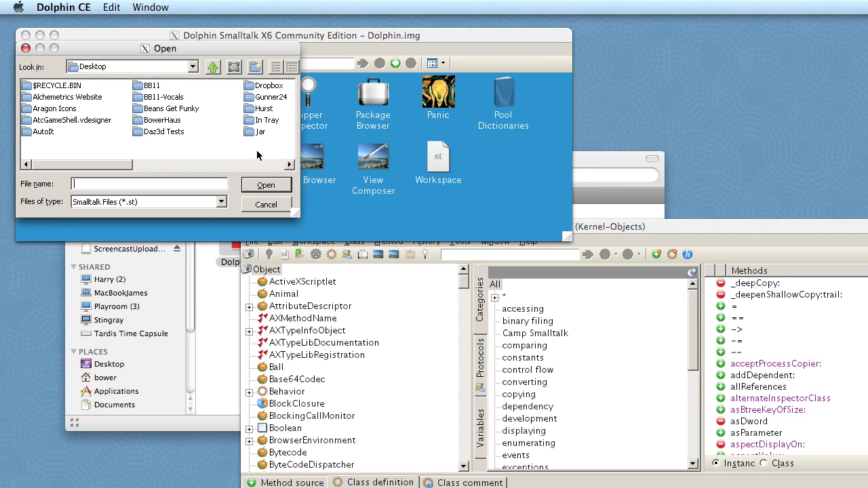
{"action": "left_click", "coordinate": [231, 165]}
{"action": "double_click", "coordinate": [263, 108]}
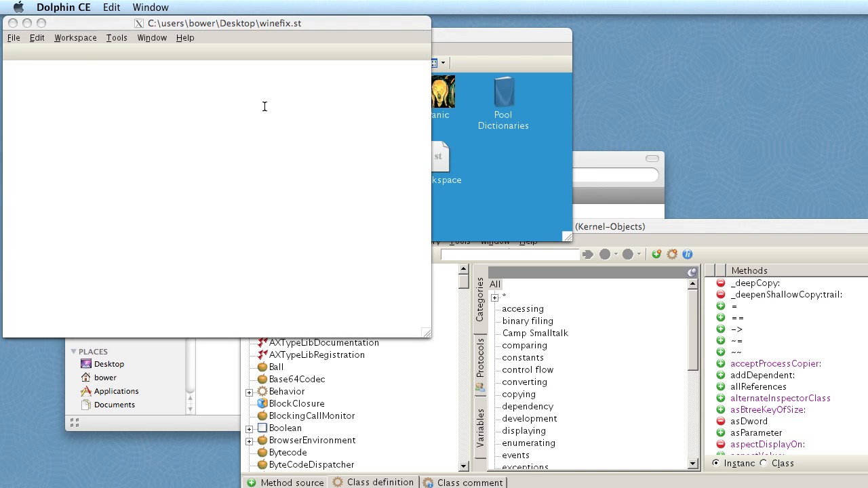
{"action": "left_click_drag", "start_coordinate": [188, 23], "coordinate": [264, 112]}
{"action": "left_click_drag", "start_coordinate": [502, 421], "coordinate": [758, 487]}
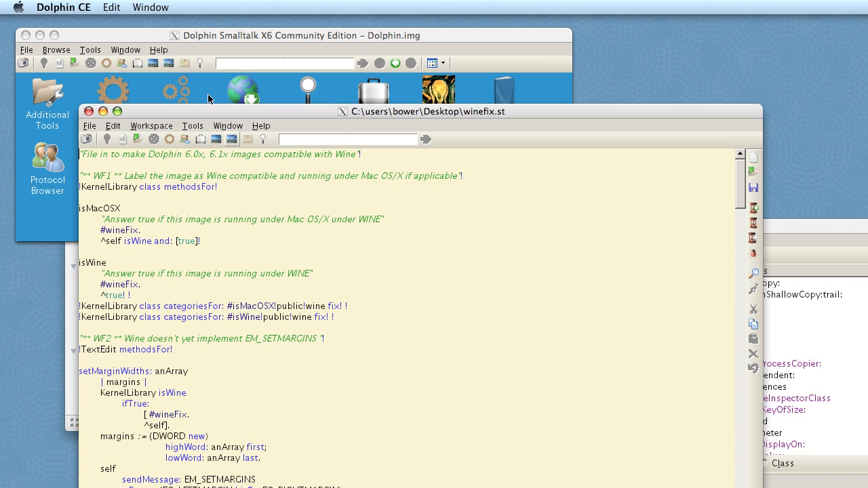
Search for references to the message wineFix from the Class Browser
{"action": "left_click", "coordinate": [191, 128]}
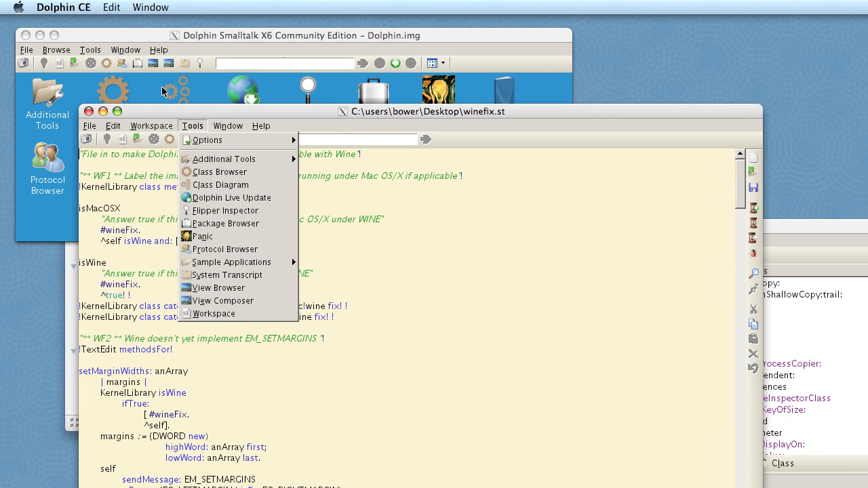
{"action": "left_click", "coordinate": [793, 229]}
{"action": "left_click", "coordinate": [773, 230]}
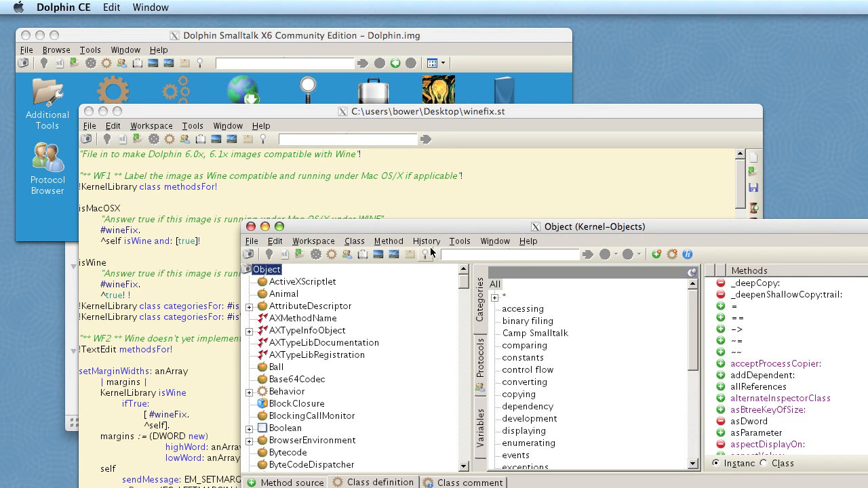
{"action": "left_click", "coordinate": [394, 244]}
{"action": "mouse_move", "coordinate": [396, 266]}
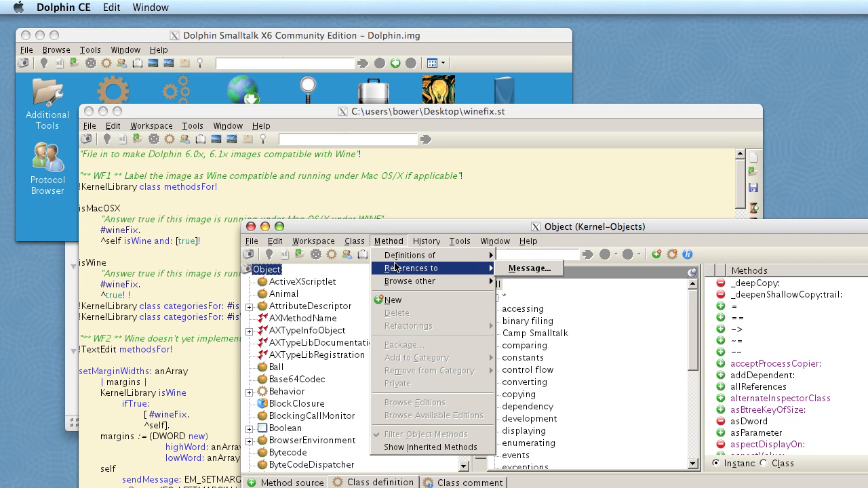
{"action": "left_click", "coordinate": [526, 268]}
{"action": "type", "text": "wineFix"}
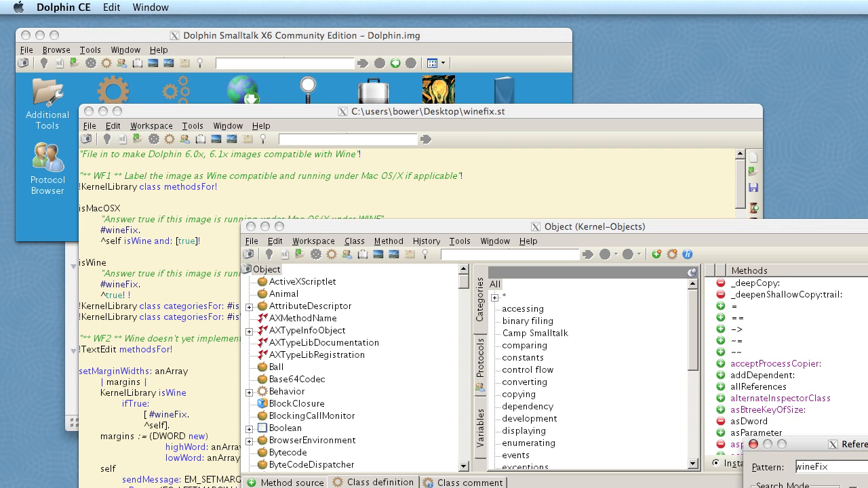
{"action": "key", "text": "Return"}
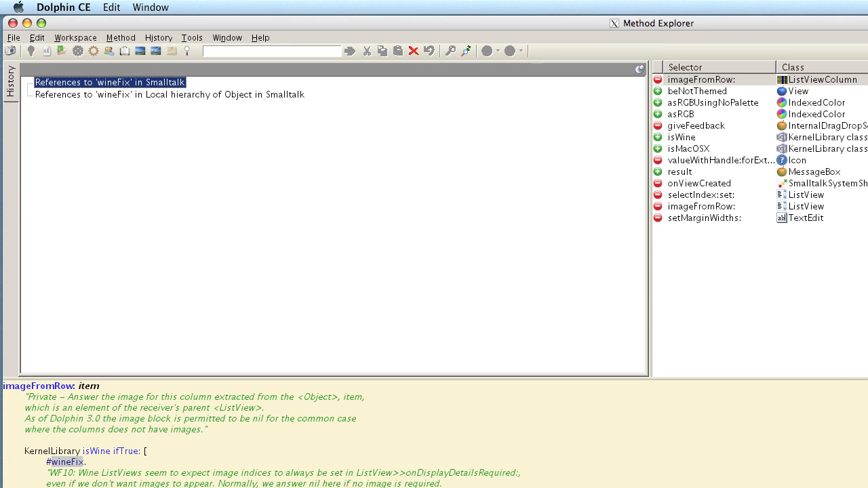
Resize and reposition the Method Explorer window, and view the beNotThemed and asRGBUsingNoPalette methods
{"action": "left_click_drag", "start_coordinate": [867, 487], "coordinate": [796, 487]}
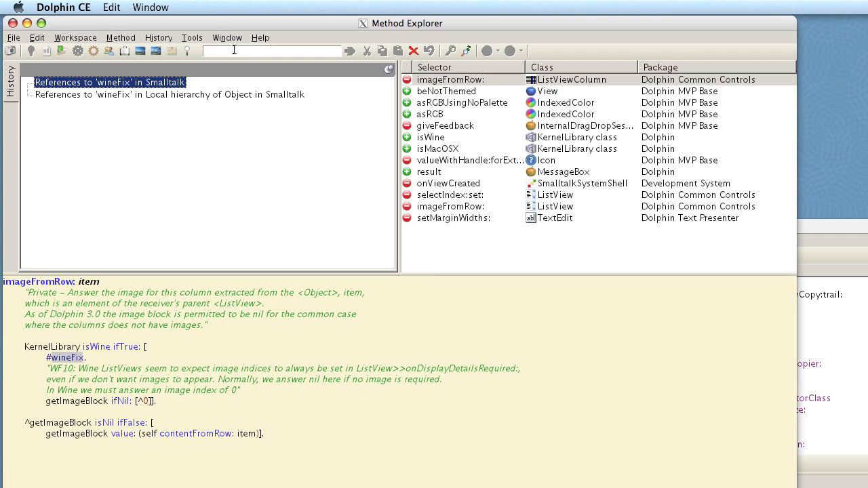
{"action": "left_click_drag", "start_coordinate": [219, 28], "coordinate": [265, 89]}
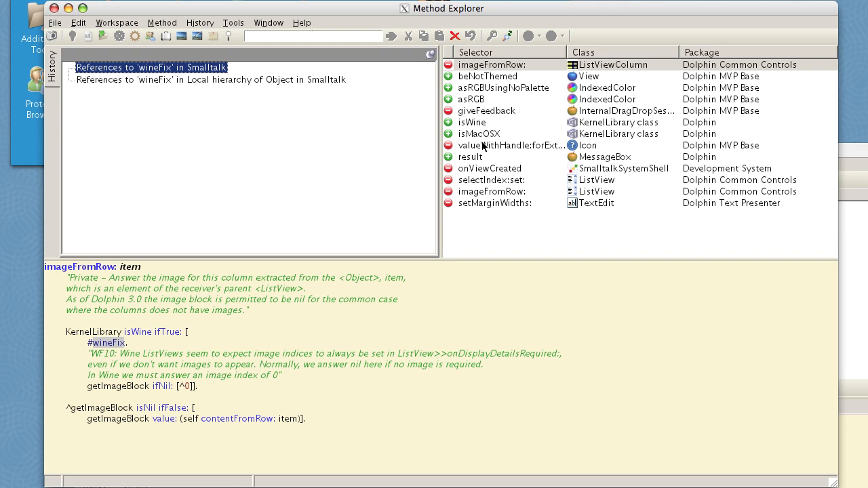
{"action": "left_click", "coordinate": [509, 80]}
{"action": "left_click", "coordinate": [501, 92]}
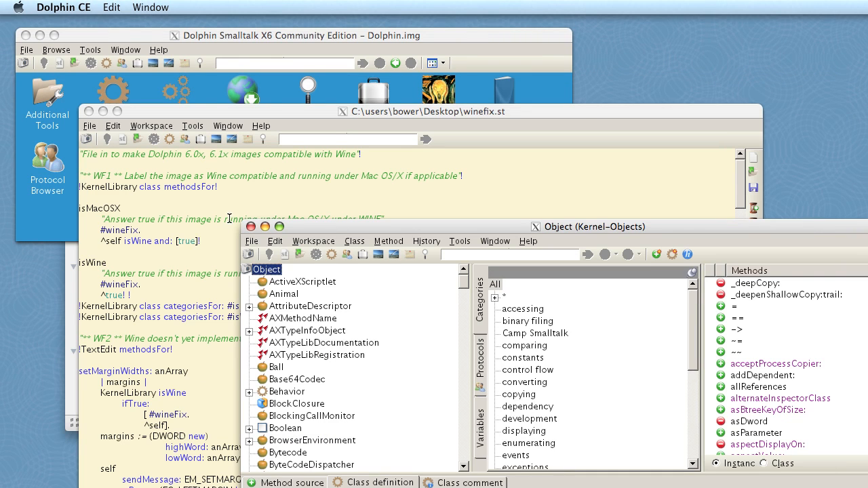
Close the Class Browser and the winefix.st window
{"action": "left_click", "coordinate": [250, 226]}
{"action": "left_click", "coordinate": [89, 111]}
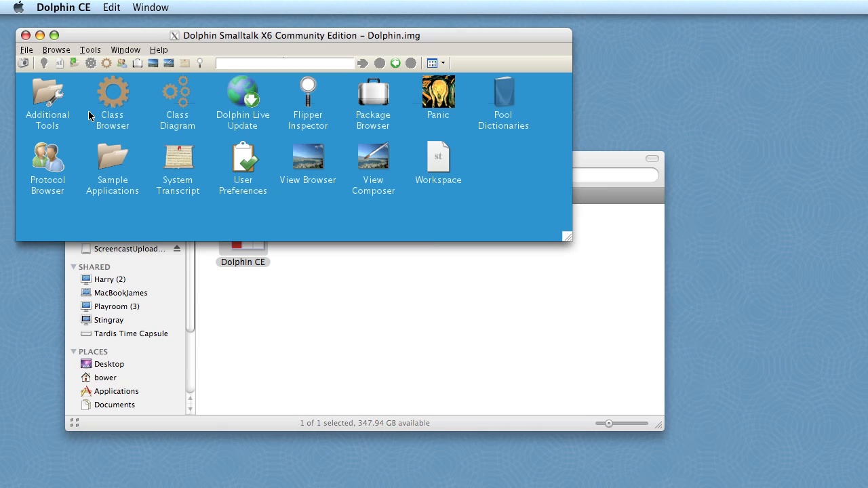